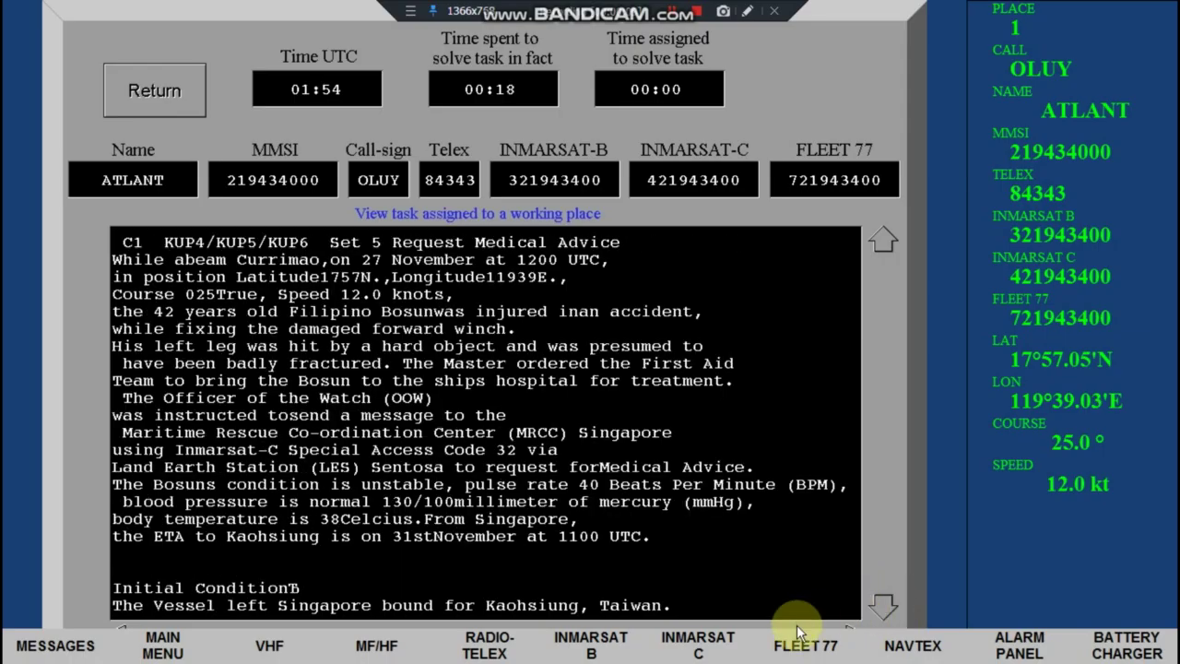
Switch from the task description to the INMARSAT C terminal station
{"action": "left_click", "coordinate": [696, 650]}
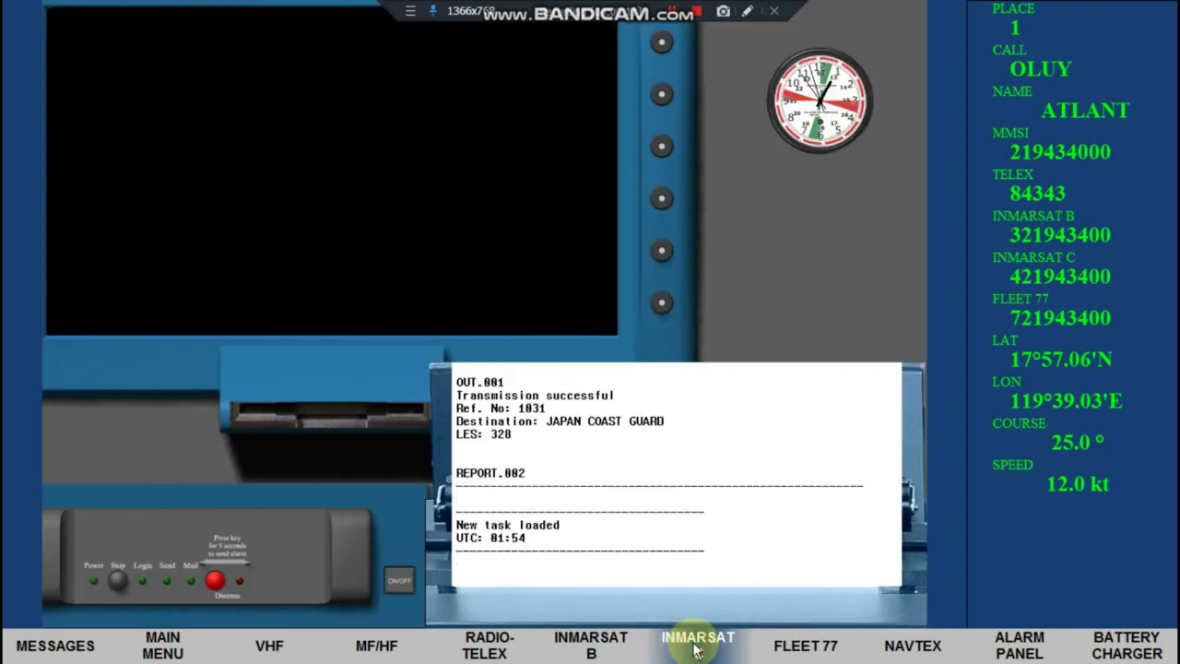
Power on the Inmarsat-C terminal and open the Windows On-Screen Keyboard
{"action": "left_click", "coordinate": [389, 575]}
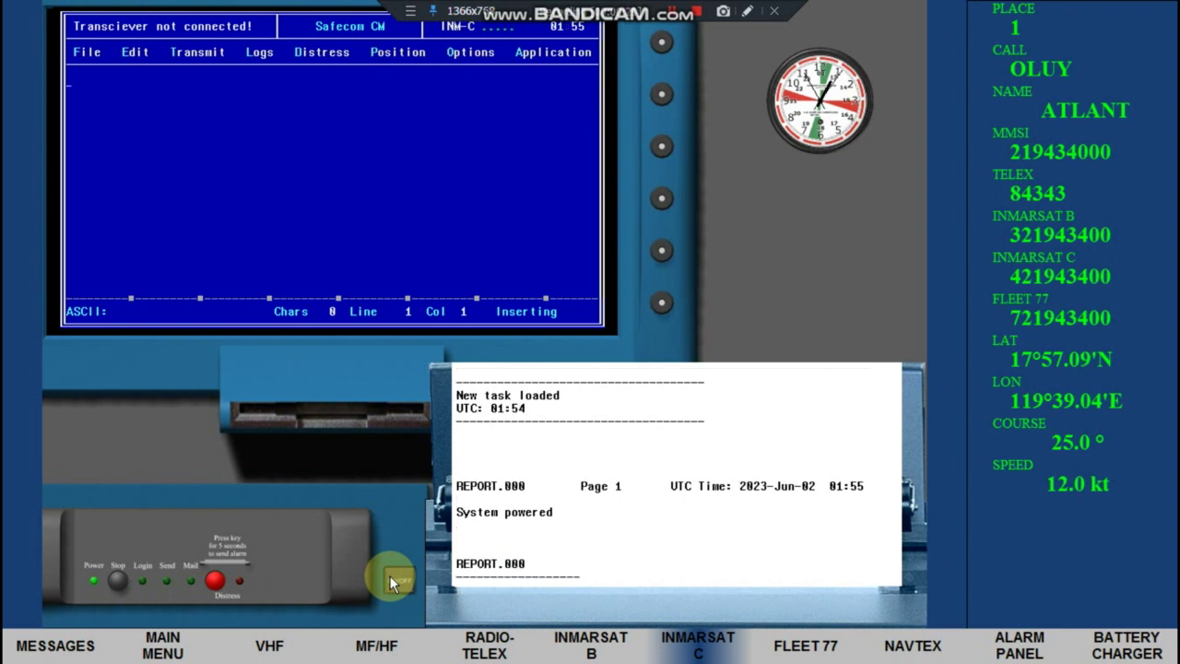
{"action": "left_click", "coordinate": [436, 250]}
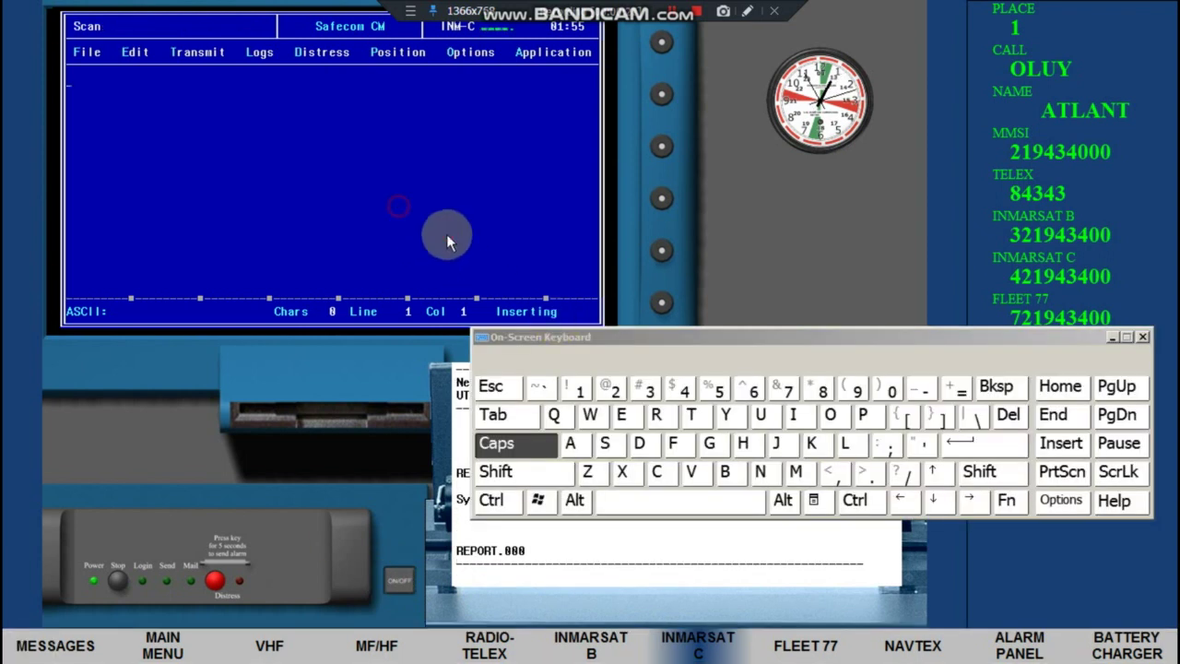
Open the Load file list from the Safecom File menu with Alt+F
{"action": "left_click", "coordinate": [574, 500]}
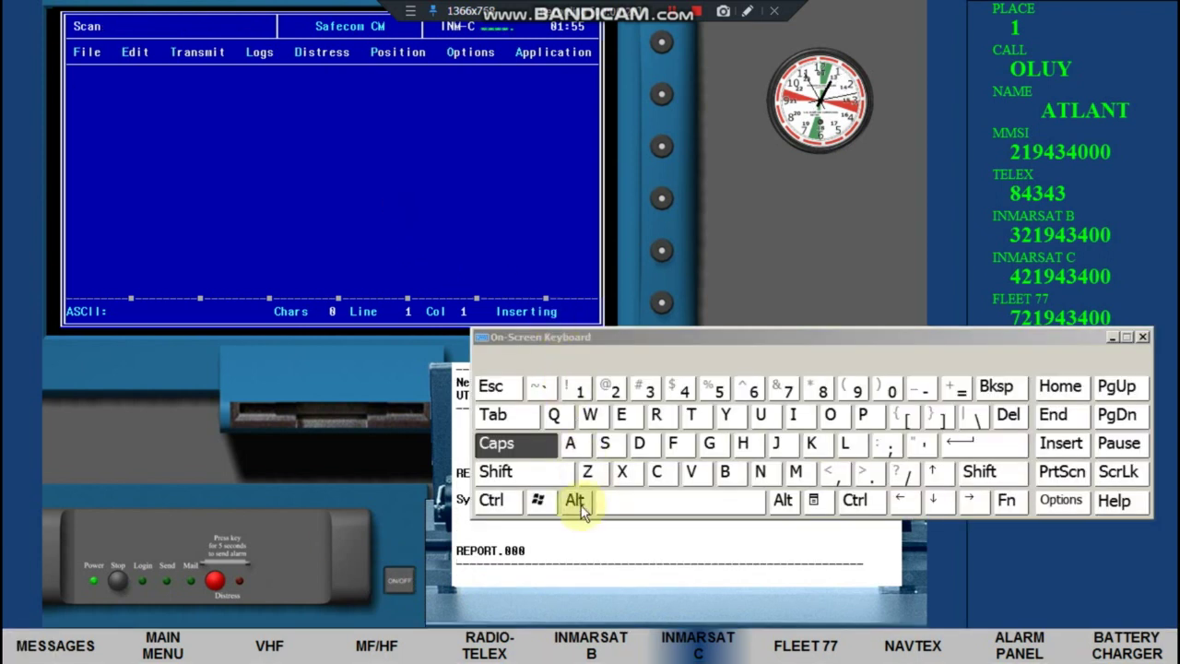
{"action": "left_click", "coordinate": [674, 445]}
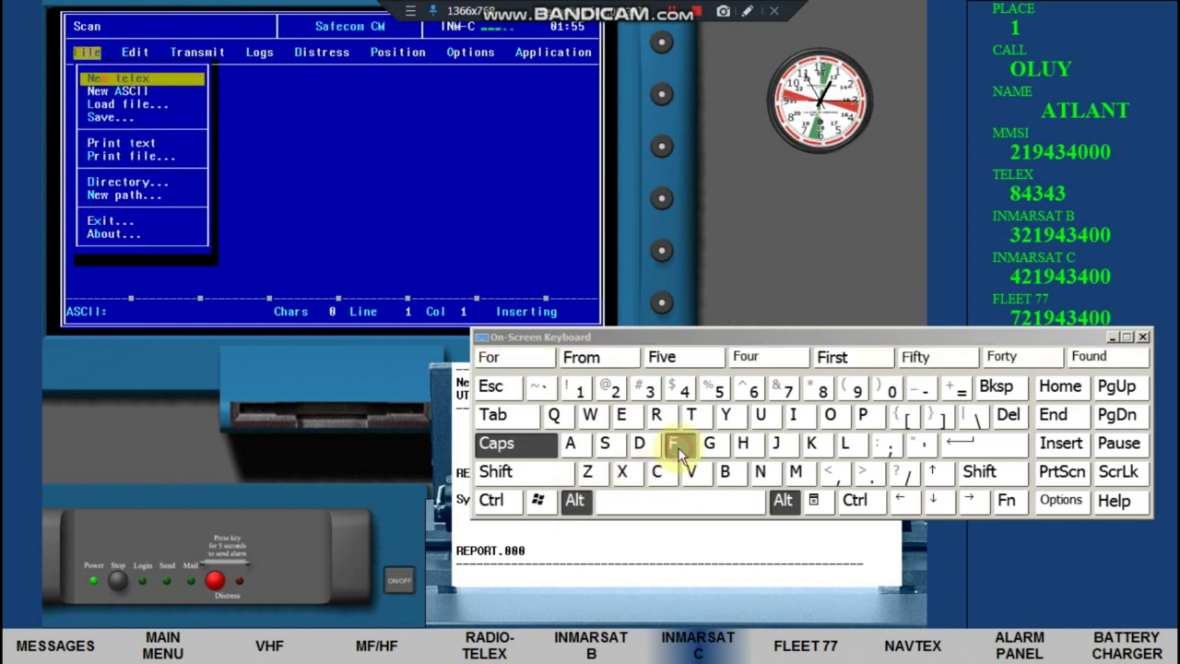
{"action": "left_click", "coordinate": [936, 501]}
{"action": "left_click", "coordinate": [935, 501]}
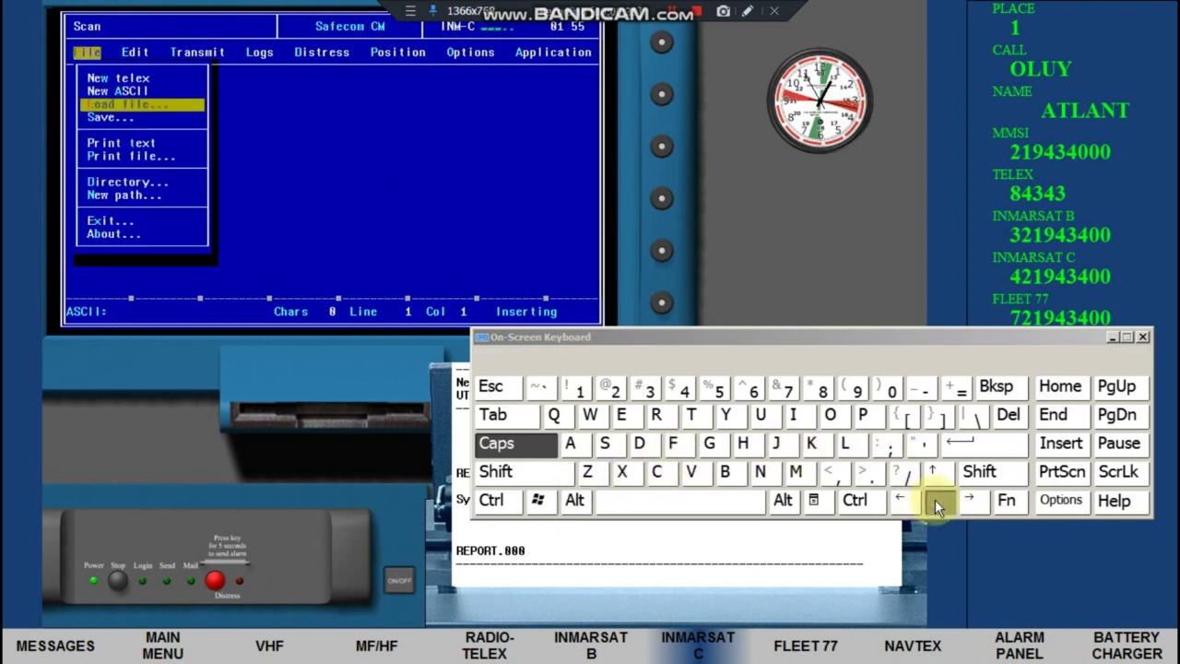
{"action": "left_click", "coordinate": [983, 445]}
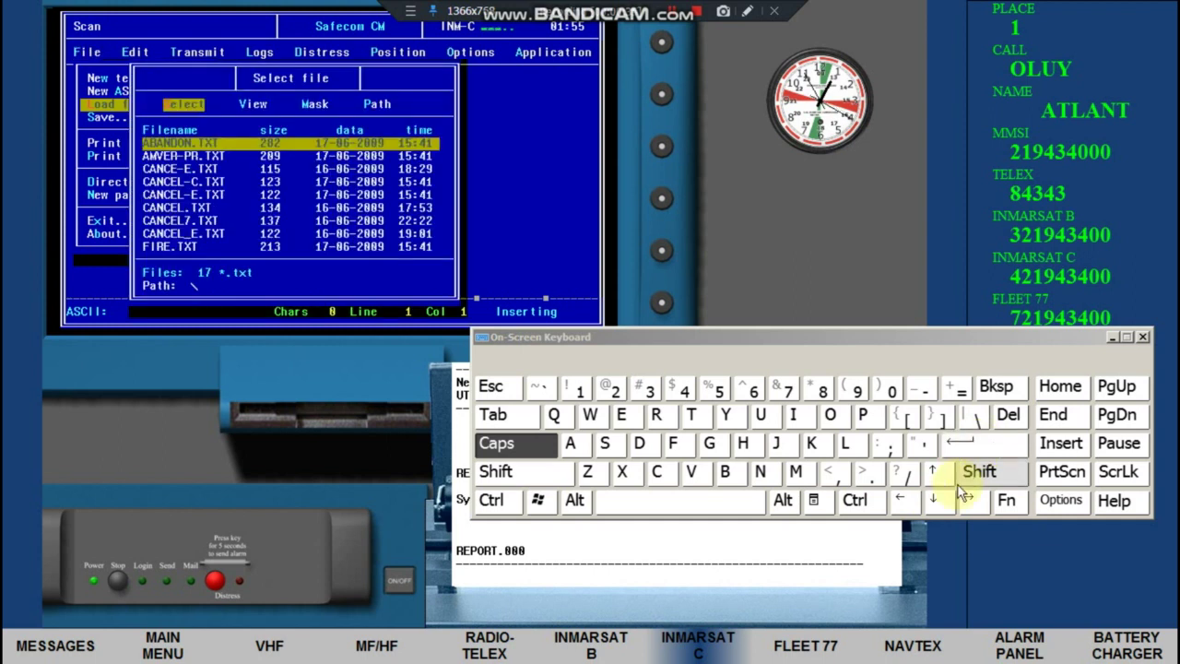
Select MEDAD.TXT in the stored file list and load it into the editor
{"action": "left_click", "coordinate": [934, 501]}
{"action": "left_click", "coordinate": [934, 501]}
{"action": "left_click", "coordinate": [935, 500]}
{"action": "left_click", "coordinate": [935, 500]}
{"action": "left_click", "coordinate": [934, 500]}
{"action": "left_click", "coordinate": [934, 500]}
{"action": "left_click", "coordinate": [934, 501]}
{"action": "left_click", "coordinate": [934, 501]}
{"action": "left_click", "coordinate": [934, 500]}
{"action": "left_click", "coordinate": [934, 501]}
{"action": "left_click", "coordinate": [934, 501]}
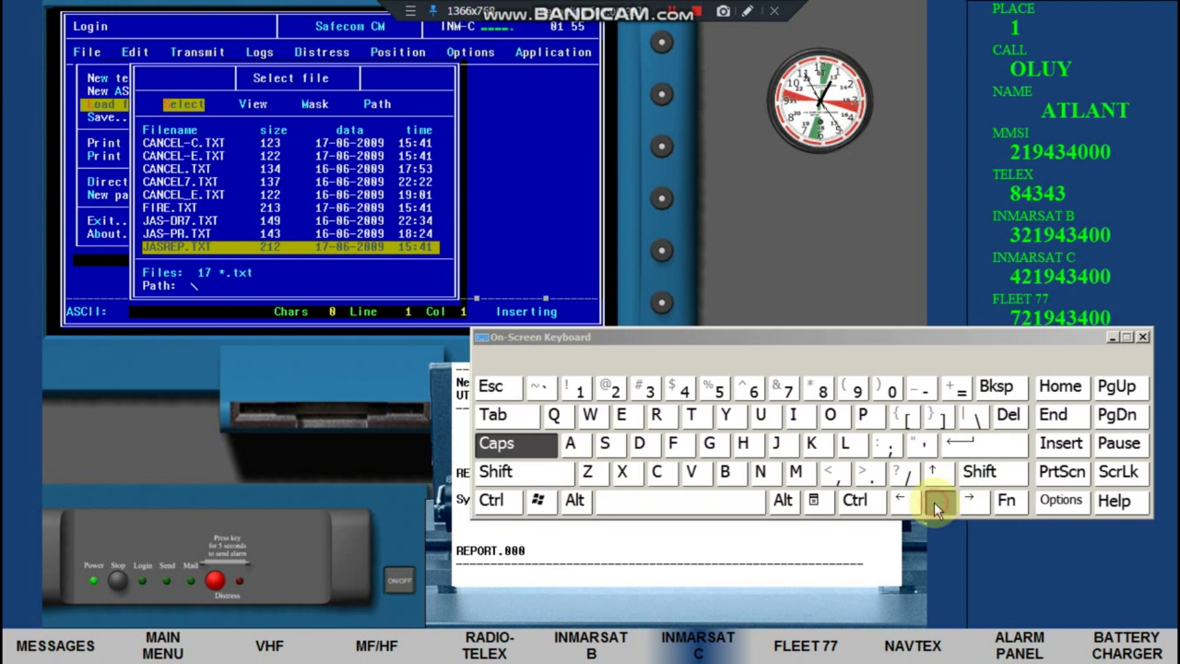
{"action": "left_click", "coordinate": [934, 500]}
{"action": "left_click", "coordinate": [935, 501]}
{"action": "left_click", "coordinate": [934, 501]}
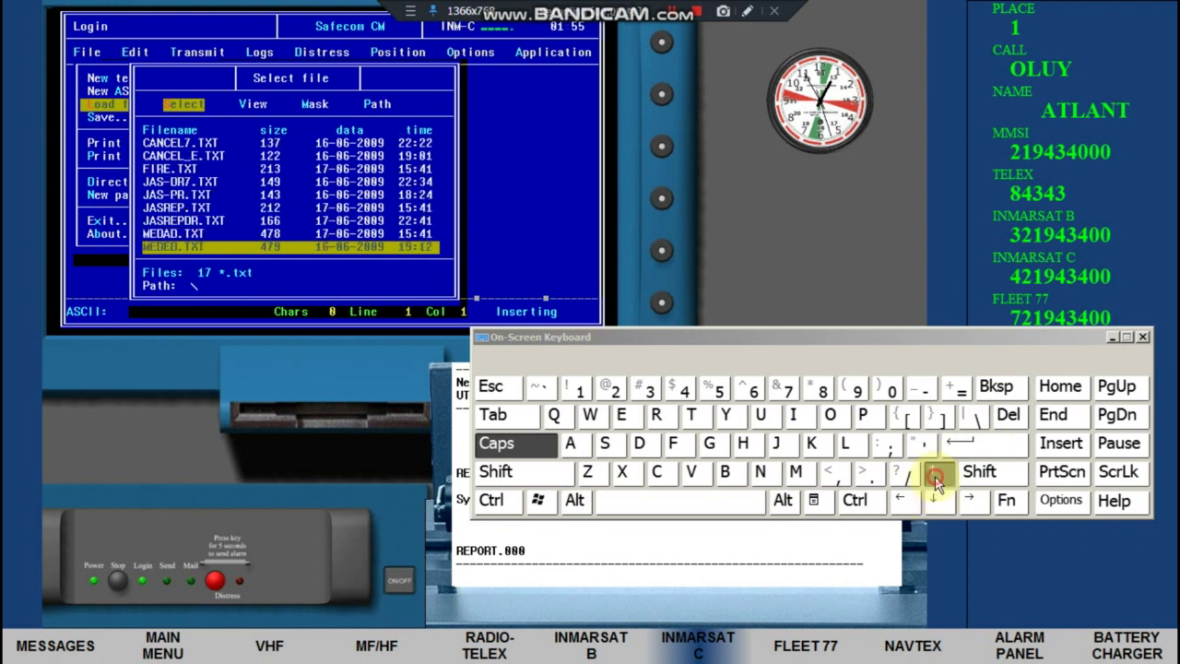
{"action": "left_click", "coordinate": [933, 473]}
{"action": "left_click", "coordinate": [959, 444]}
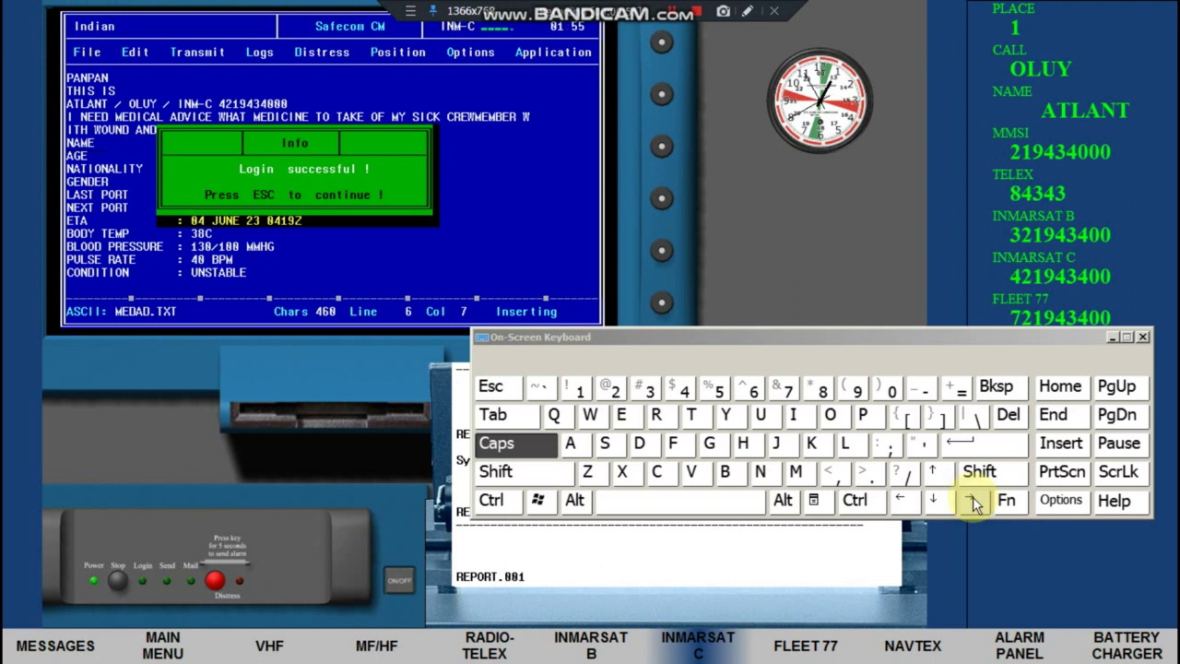
Close the stray Start menu and dismiss the login-successful Info box with Esc
{"action": "left_click", "coordinate": [536, 501]}
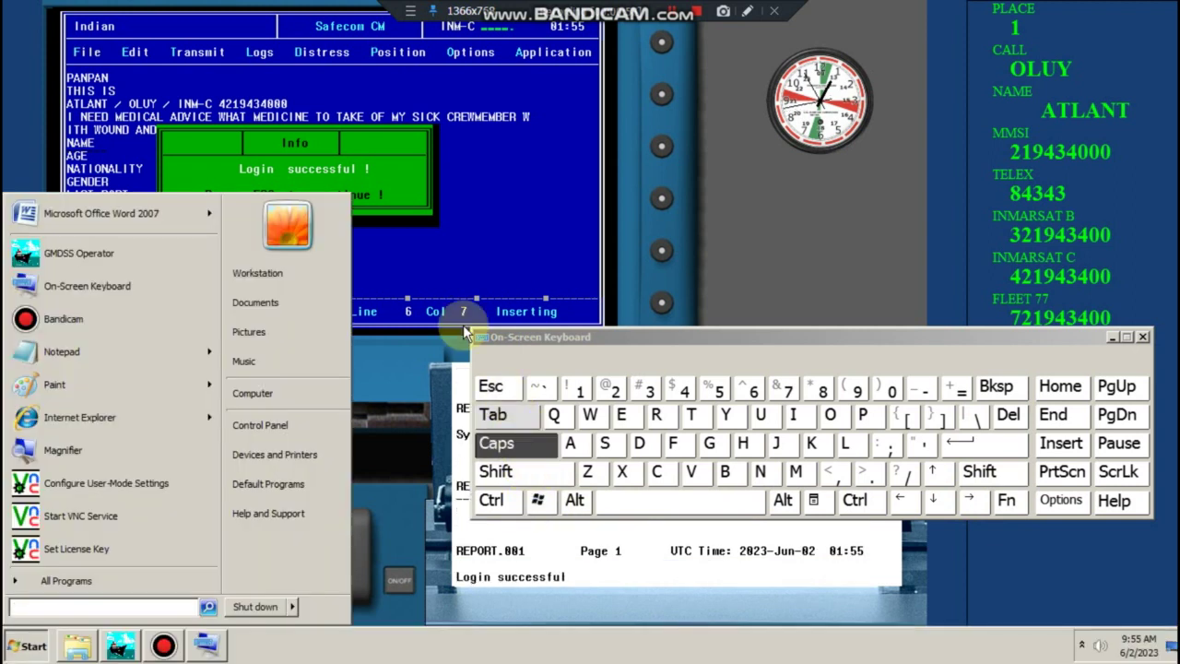
{"action": "left_click", "coordinate": [302, 141]}
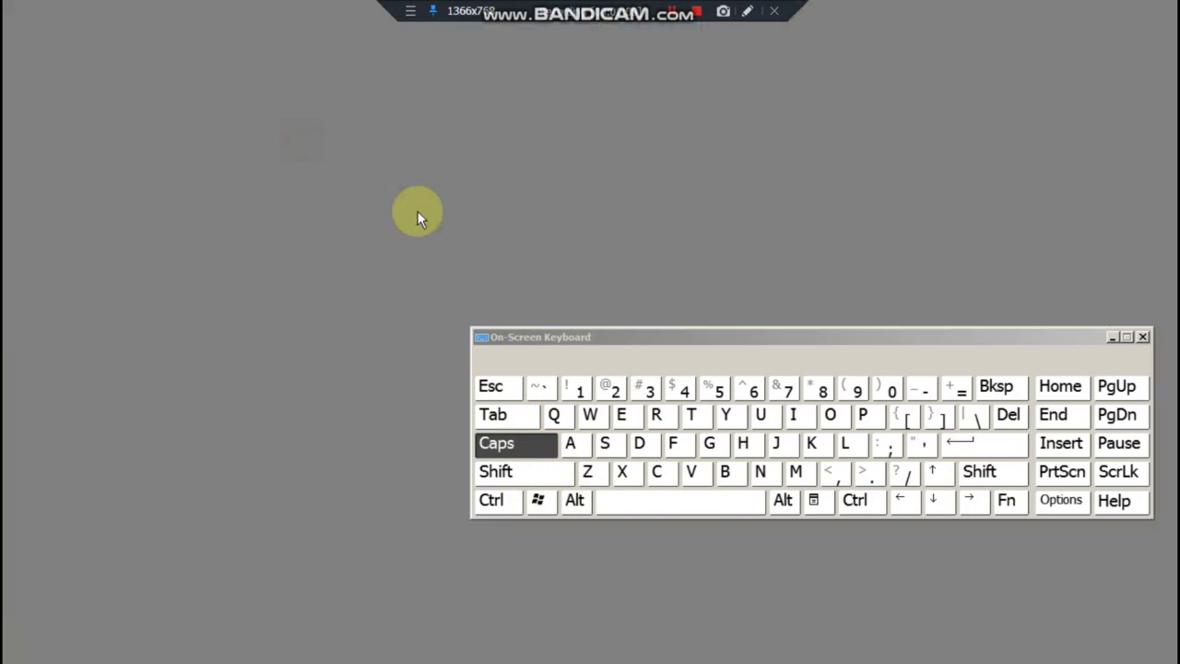
{"action": "left_click", "coordinate": [499, 396]}
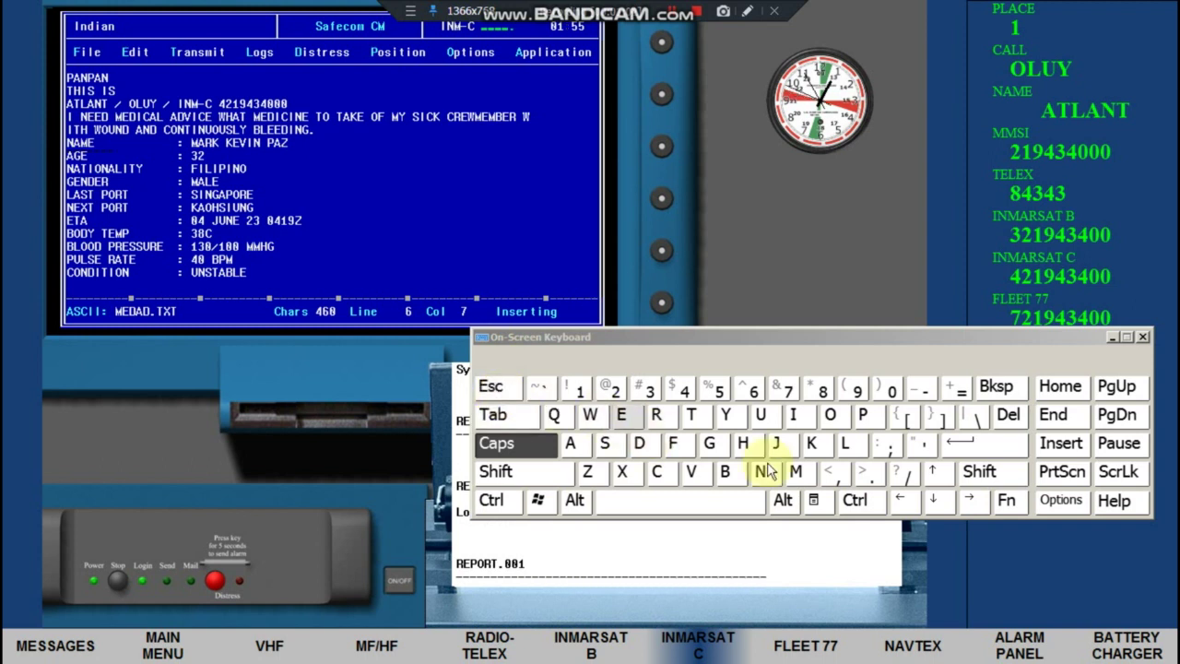
Delete the crew member's name on the NAME line and enter MY NAME
{"action": "left_click", "coordinate": [972, 503]}
{"action": "left_click", "coordinate": [973, 503]}
{"action": "left_click", "coordinate": [973, 504]}
{"action": "left_click", "coordinate": [973, 504]}
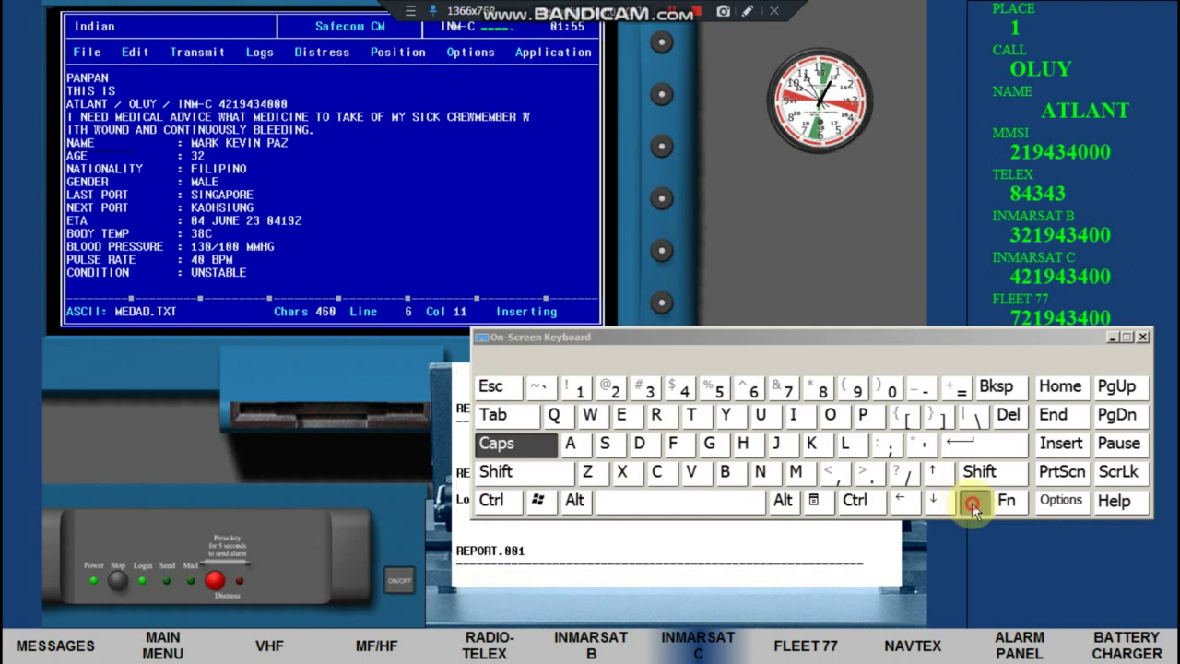
{"action": "left_click", "coordinate": [972, 503]}
{"action": "left_click", "coordinate": [972, 502]}
{"action": "left_click", "coordinate": [972, 502]}
{"action": "left_click", "coordinate": [972, 503]}
{"action": "left_click", "coordinate": [1015, 415]}
{"action": "double_click", "coordinate": [1017, 411]}
{"action": "left_click", "coordinate": [1017, 411]}
{"action": "double_click", "coordinate": [1017, 411]}
{"action": "double_click", "coordinate": [1017, 411]}
{"action": "double_click", "coordinate": [1017, 411]}
{"action": "double_click", "coordinate": [1018, 411]}
{"action": "left_click", "coordinate": [1017, 411]}
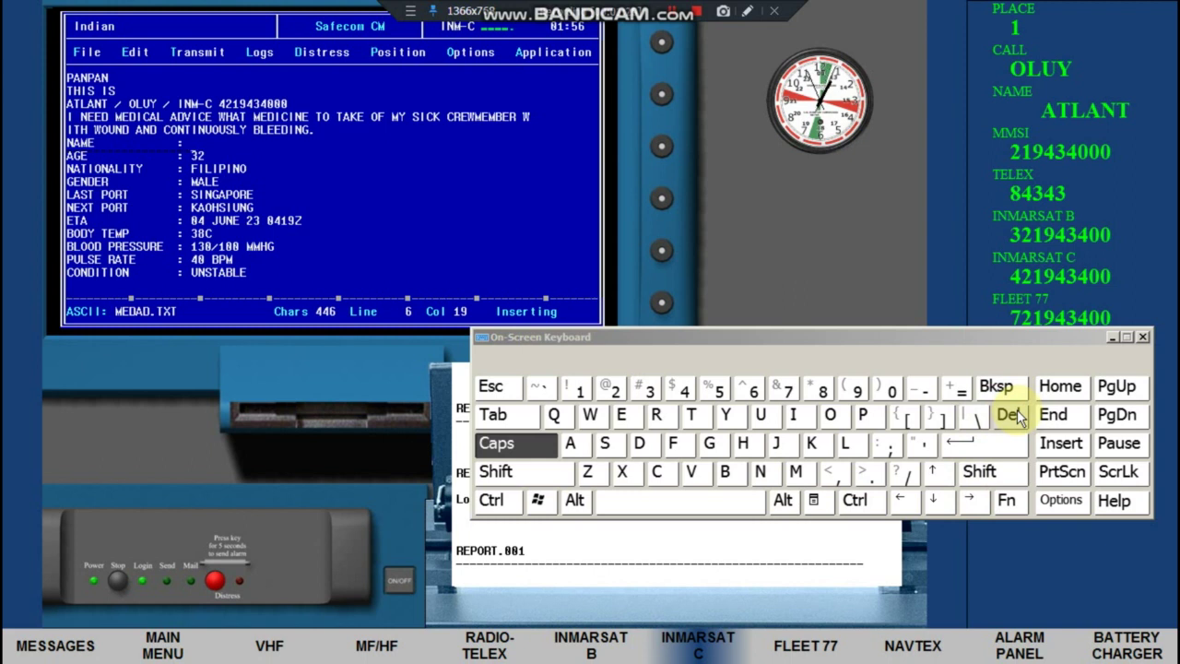
{"action": "type", "text": "MY NAME"}
Change the ETA day from 04 to 05, giving 05 JUNE 23 0419Z
{"action": "left_click", "coordinate": [935, 502]}
{"action": "left_click", "coordinate": [938, 501]}
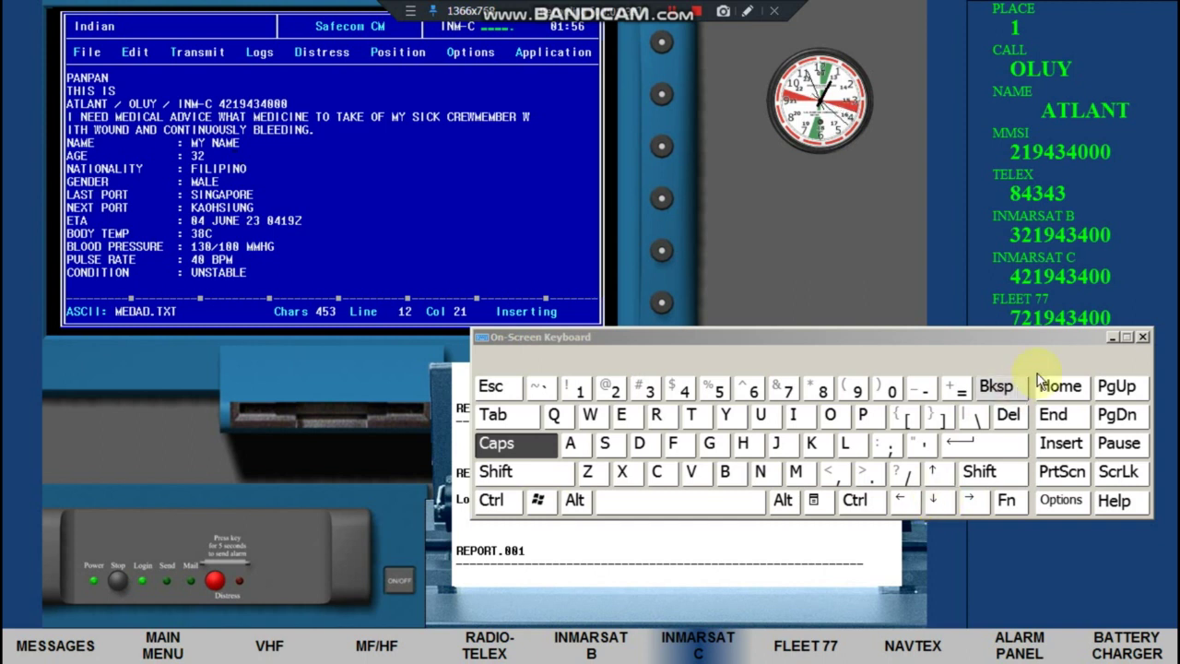
{"action": "left_click", "coordinate": [1011, 394]}
{"action": "left_click", "coordinate": [1011, 394]}
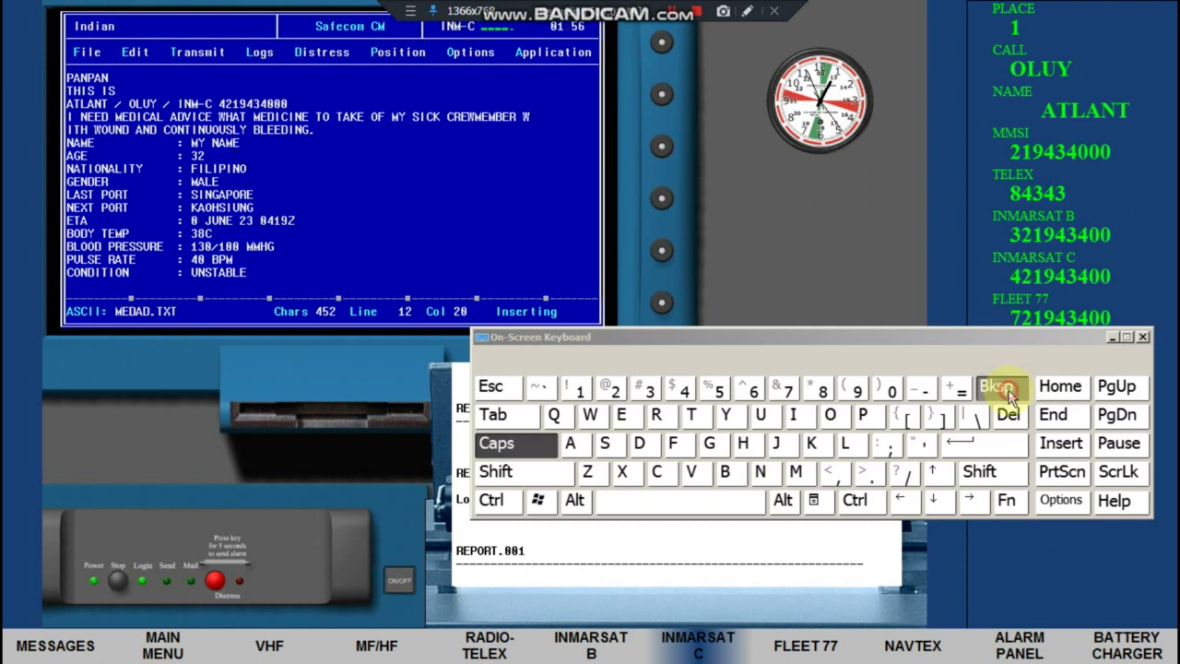
{"action": "left_click", "coordinate": [892, 387]}
{"action": "left_click", "coordinate": [719, 390]}
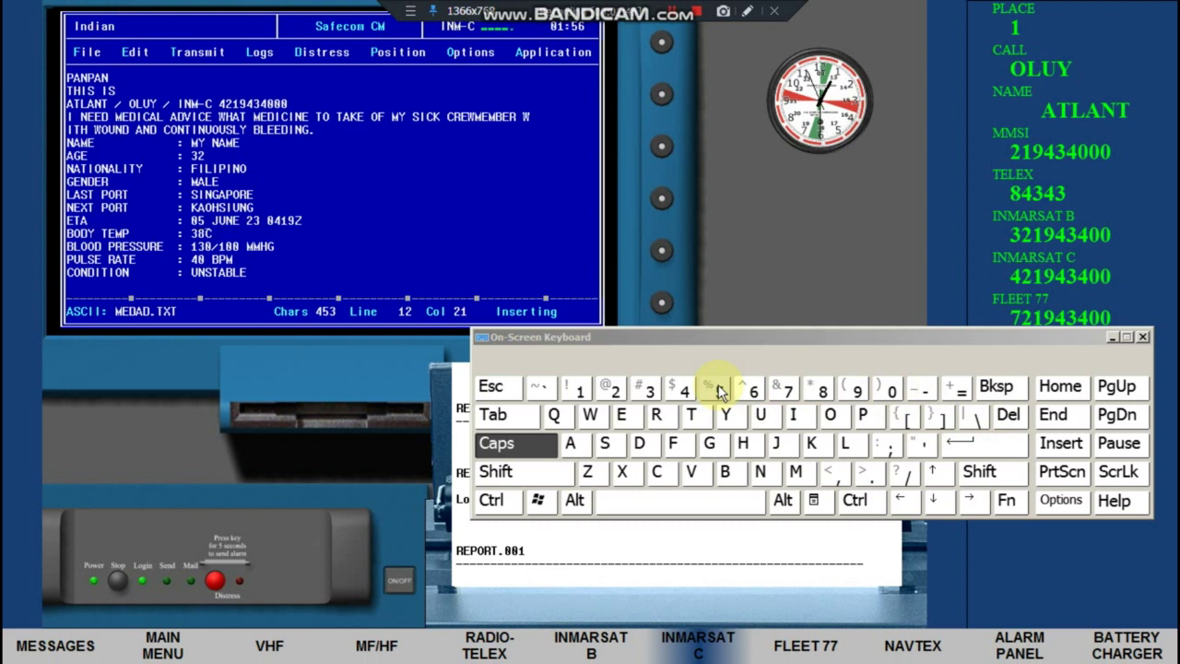
Open the Save prompt from the Safecom File menu
{"action": "left_click", "coordinate": [577, 500]}
{"action": "left_click", "coordinate": [675, 445]}
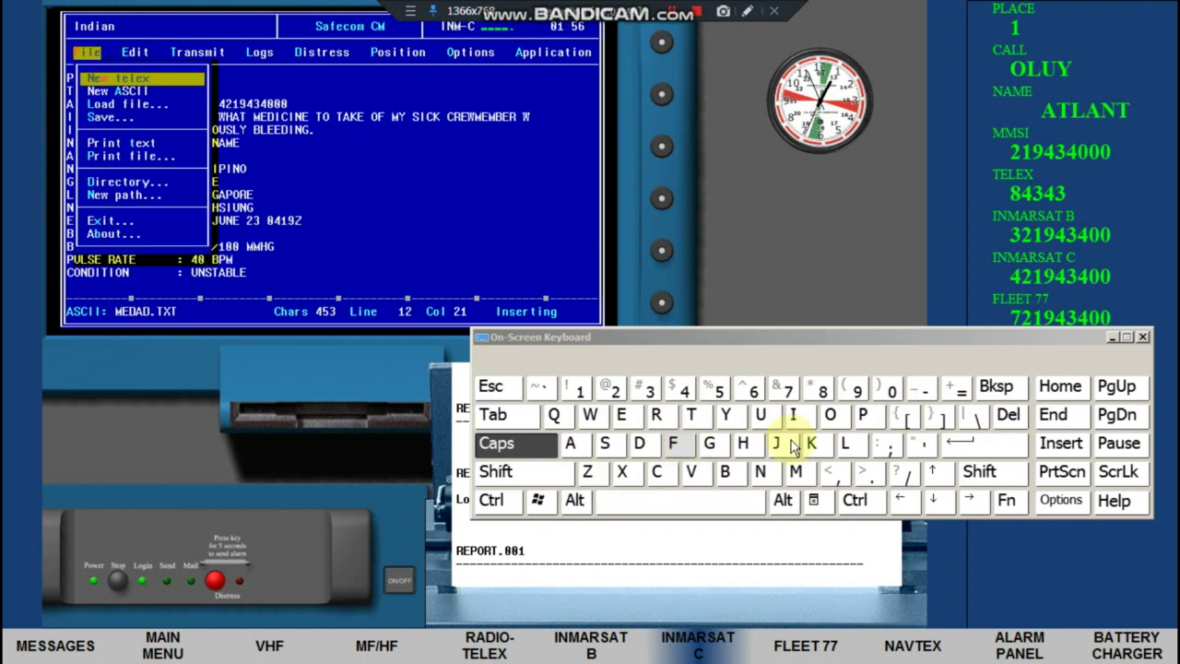
{"action": "left_click", "coordinate": [944, 493]}
{"action": "left_click", "coordinate": [945, 494]}
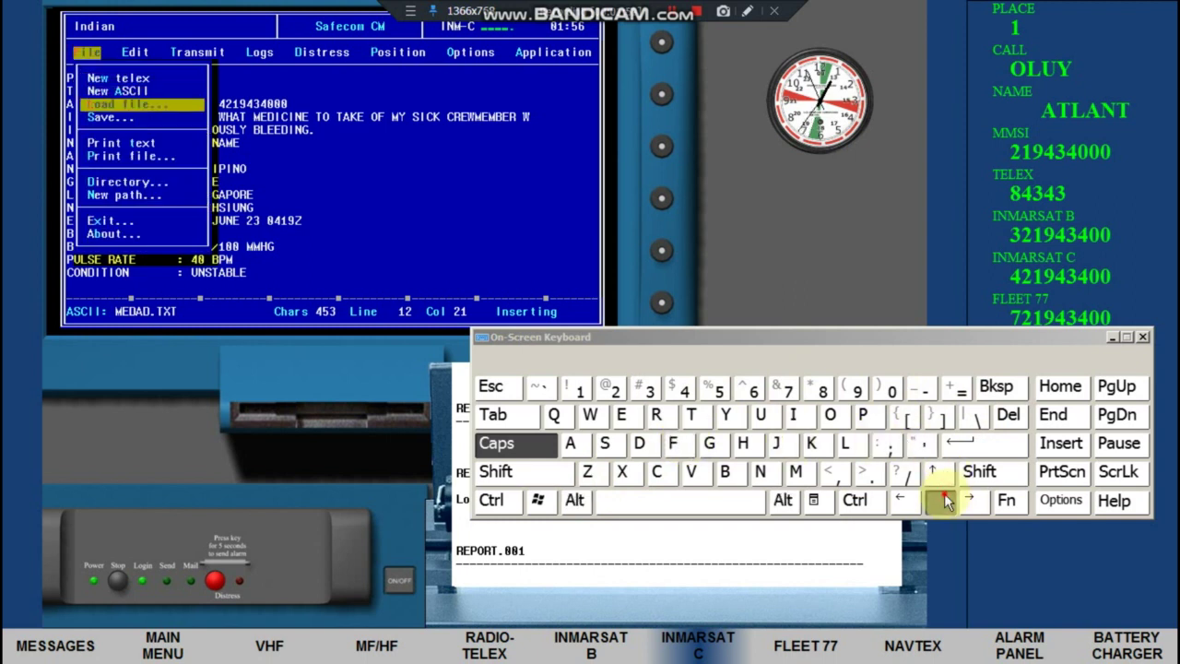
{"action": "left_click", "coordinate": [945, 493]}
{"action": "left_click", "coordinate": [987, 450]}
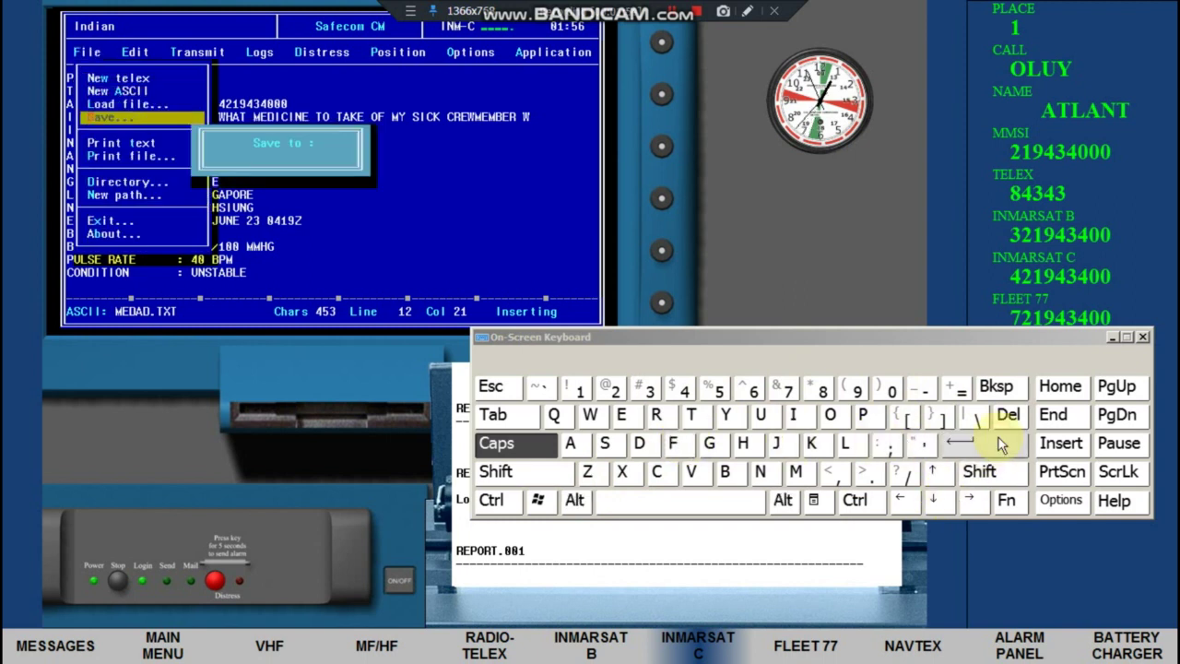
Save the message as MEDAD.TXT and confirm replacing the existing file
{"action": "left_click", "coordinate": [795, 471]}
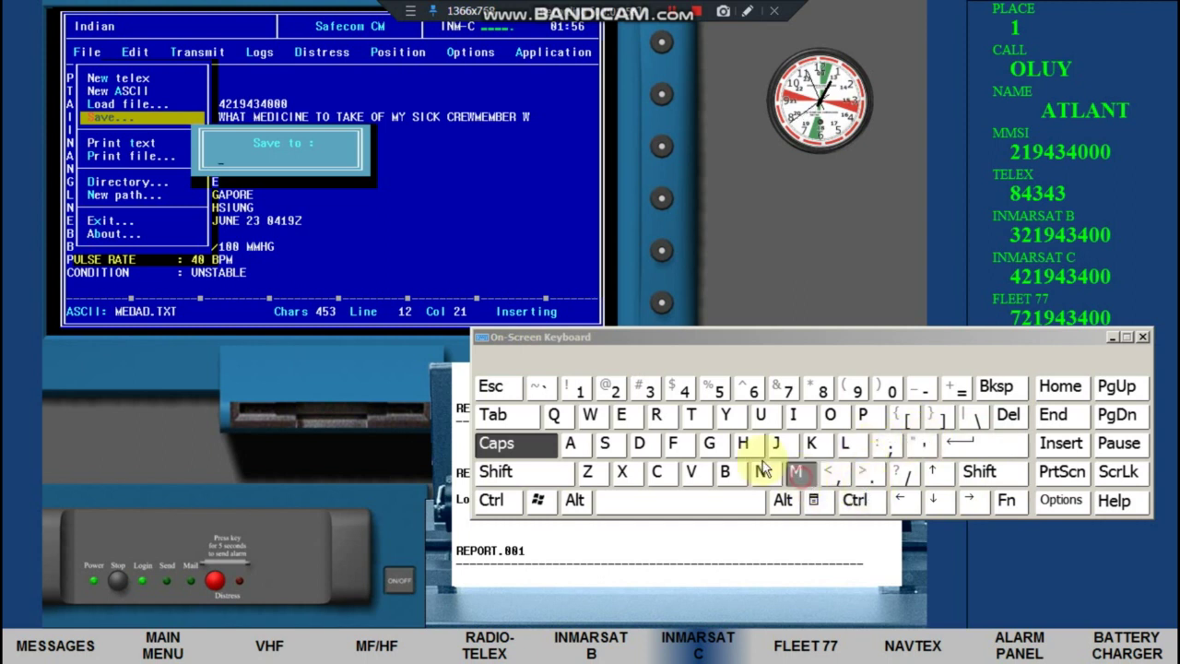
{"action": "left_click", "coordinate": [622, 417]}
{"action": "left_click", "coordinate": [641, 445]}
{"action": "left_click", "coordinate": [571, 444]}
{"action": "left_click", "coordinate": [643, 444]}
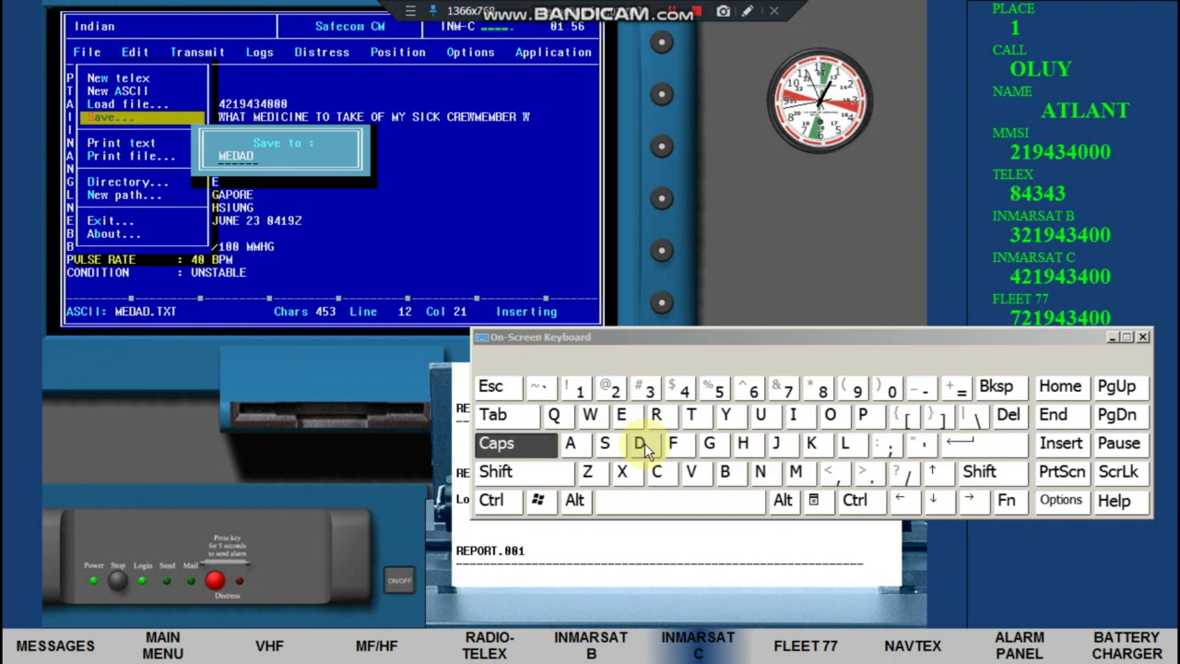
{"action": "left_click", "coordinate": [878, 477]}
{"action": "left_click", "coordinate": [691, 416]}
{"action": "left_click", "coordinate": [623, 469]}
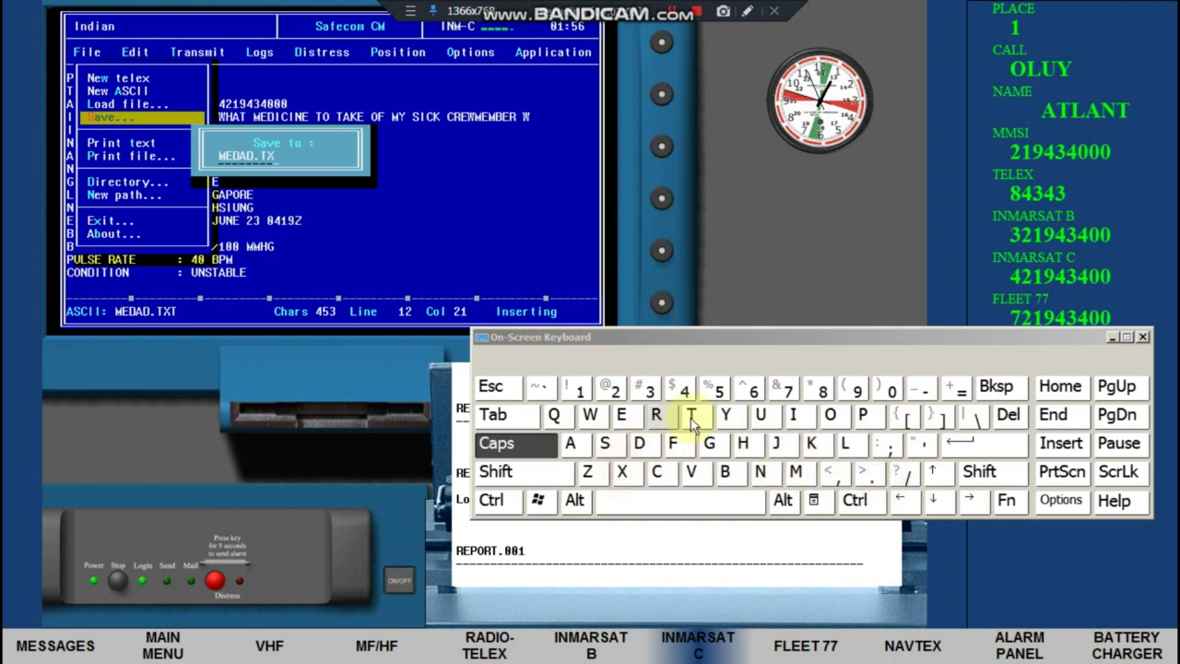
{"action": "left_click", "coordinate": [692, 419]}
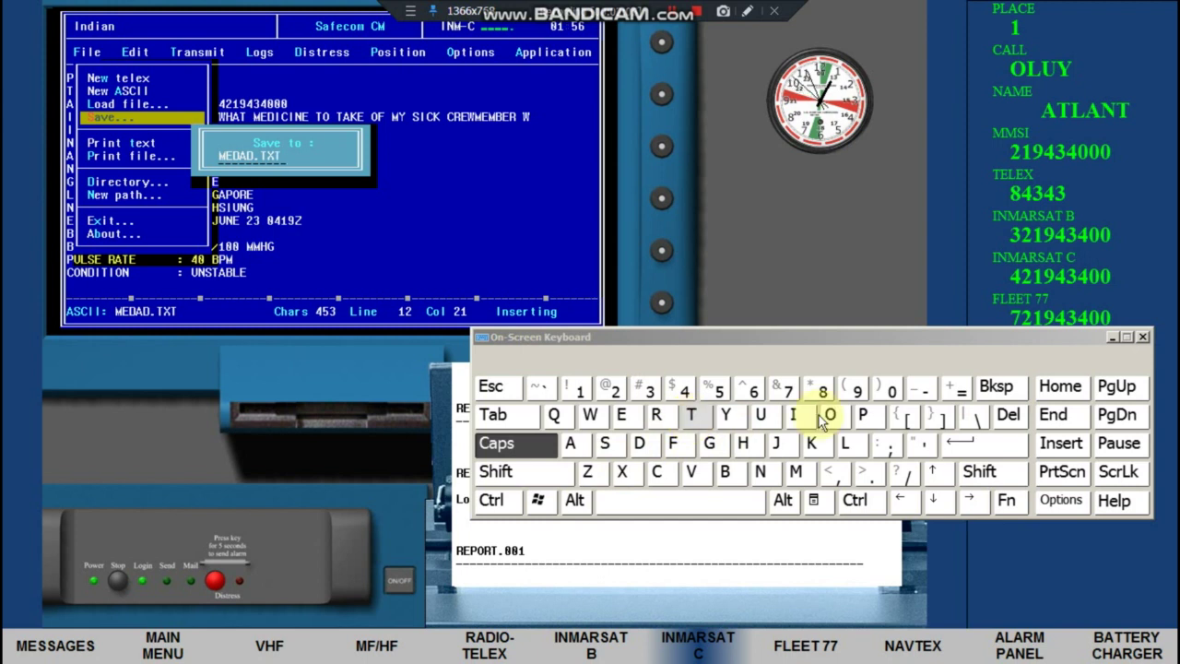
{"action": "left_click", "coordinate": [984, 445]}
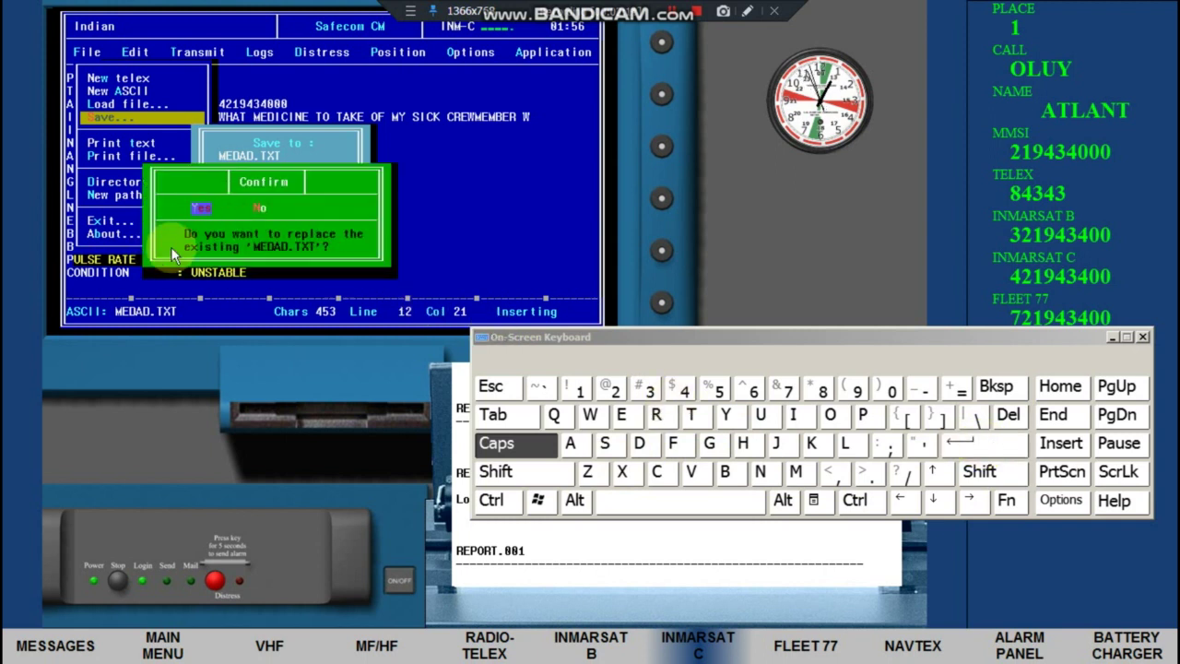
{"action": "left_click", "coordinate": [985, 450]}
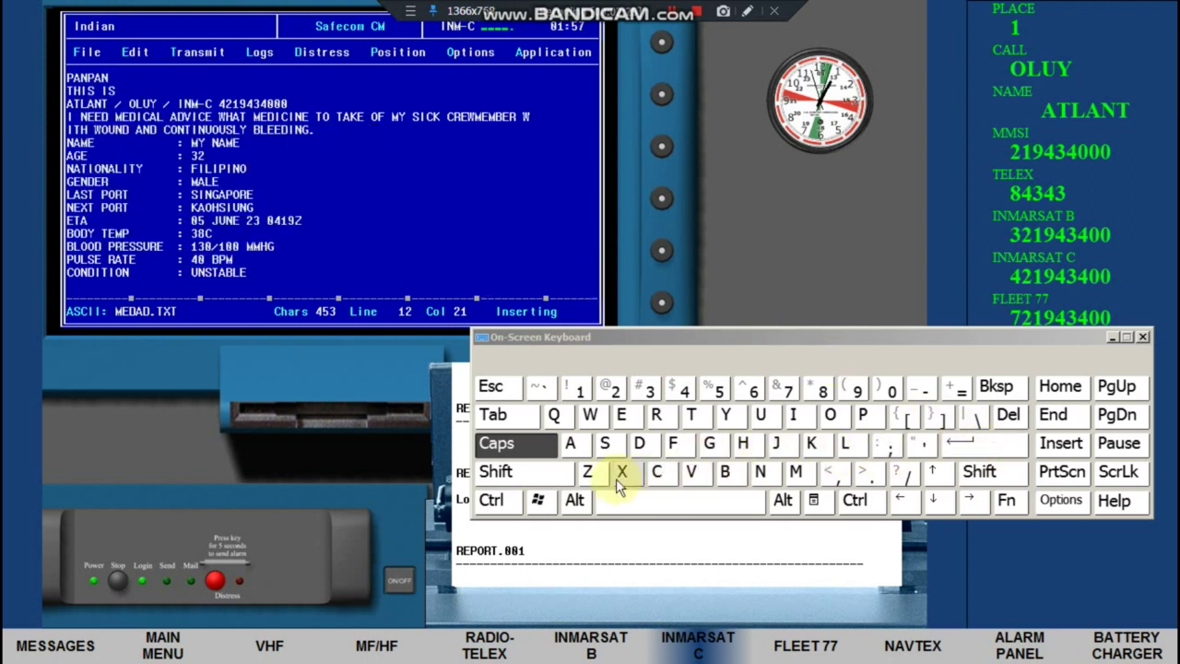
Open the Transmit form with Alt+T and bring up its Adressbook
{"action": "left_click", "coordinate": [575, 498]}
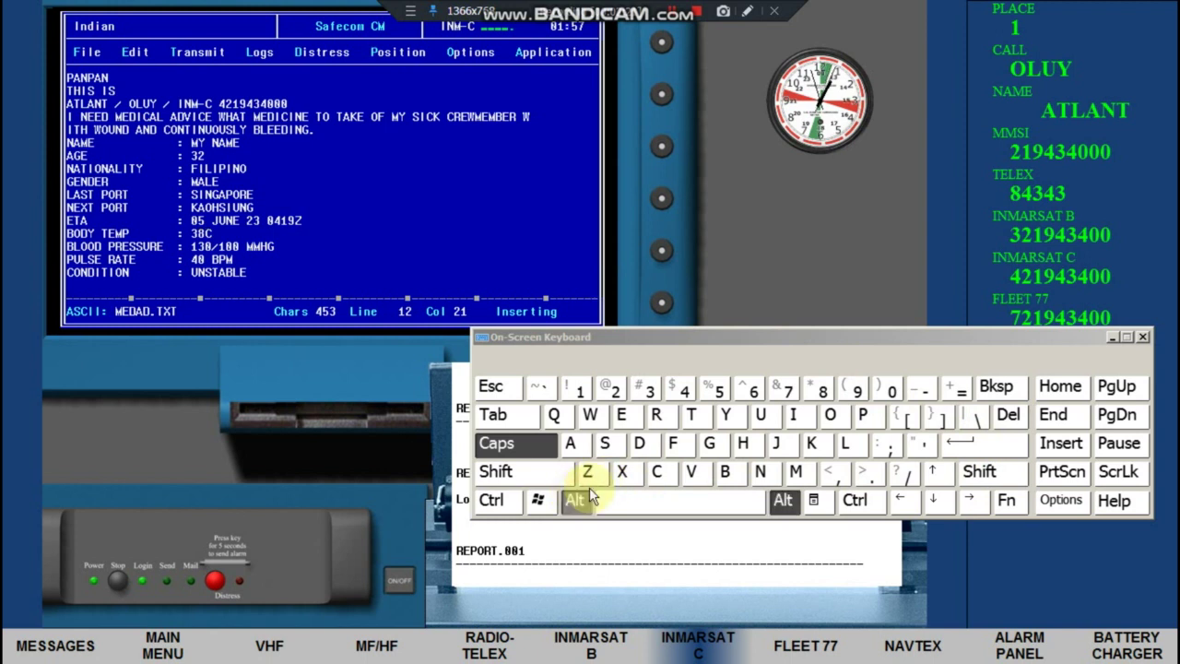
{"action": "left_click", "coordinate": [698, 420]}
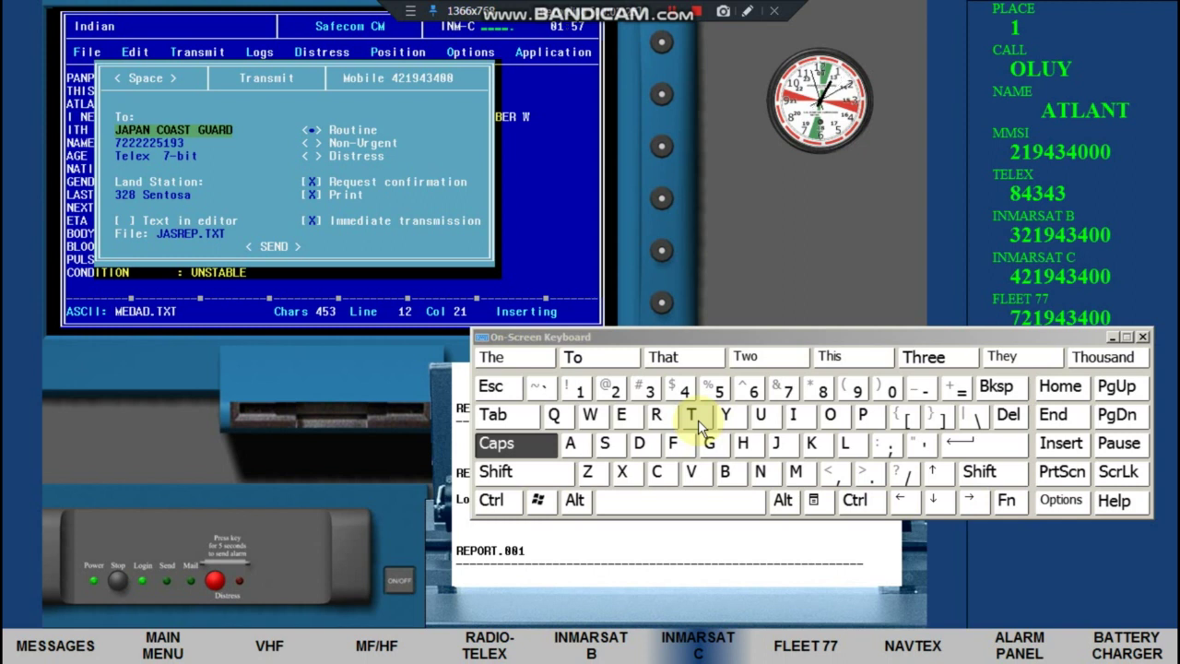
{"action": "left_click", "coordinate": [696, 508]}
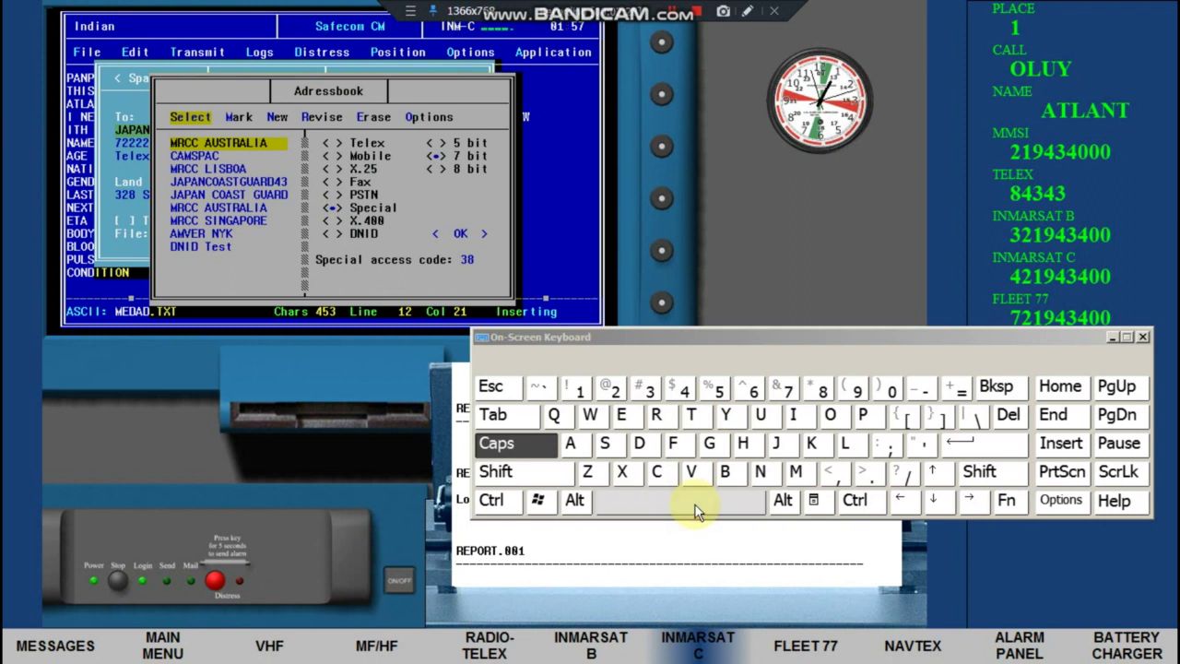
Choose MRCC SINGAPORE as recipient, access code 32 via 328 Sentosa
{"action": "left_click", "coordinate": [947, 503]}
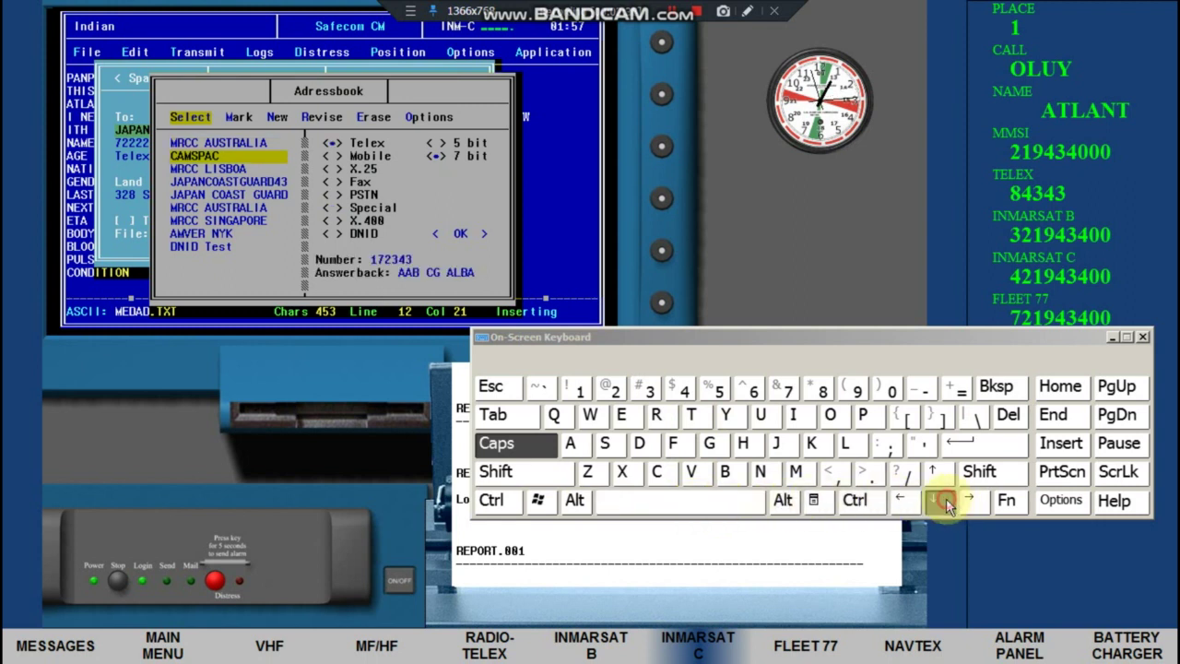
{"action": "left_click", "coordinate": [947, 502]}
{"action": "left_click", "coordinate": [947, 503]}
{"action": "left_click", "coordinate": [947, 503]}
{"action": "left_click", "coordinate": [947, 503]}
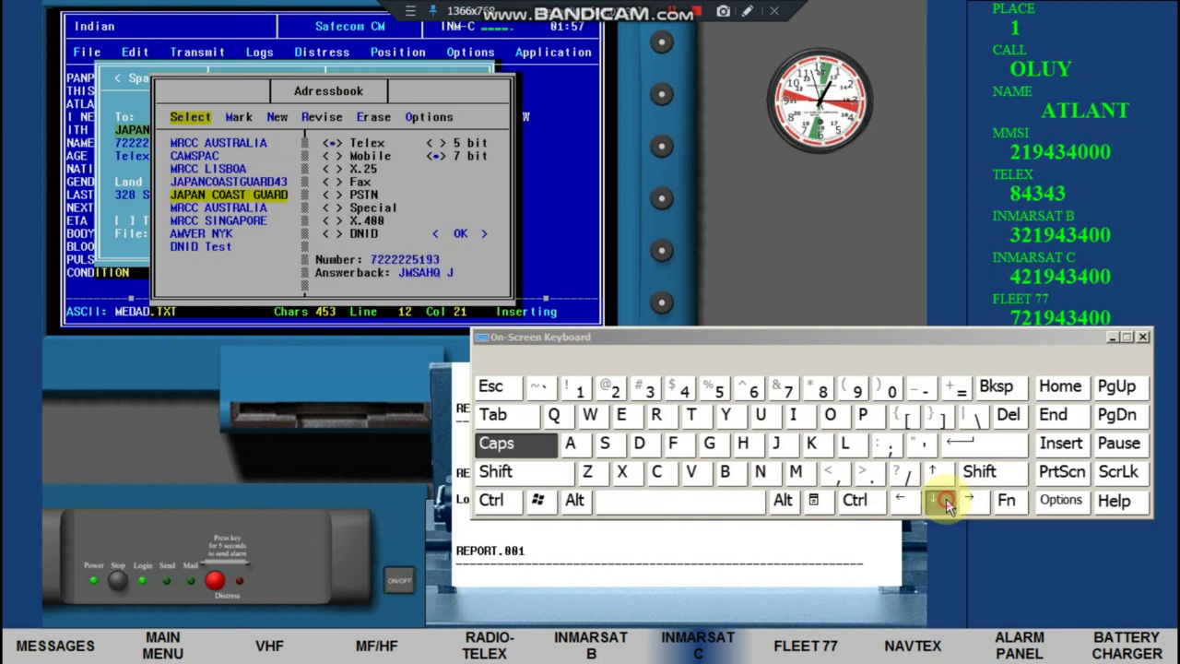
{"action": "left_click", "coordinate": [947, 503]}
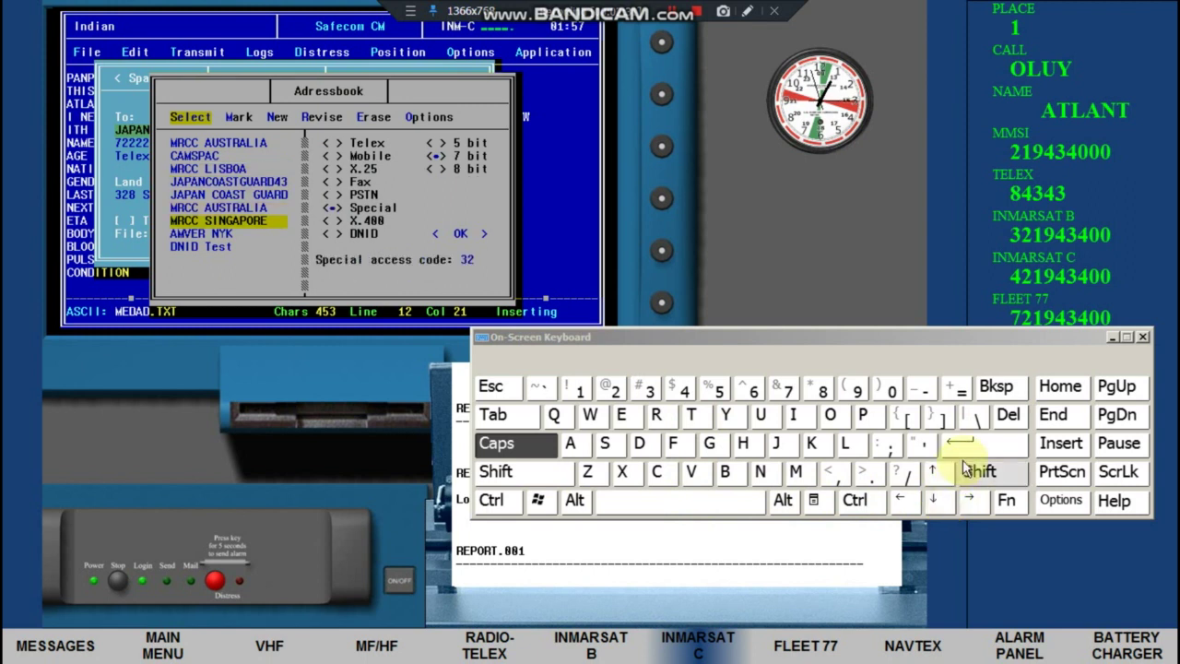
{"action": "left_click", "coordinate": [985, 444]}
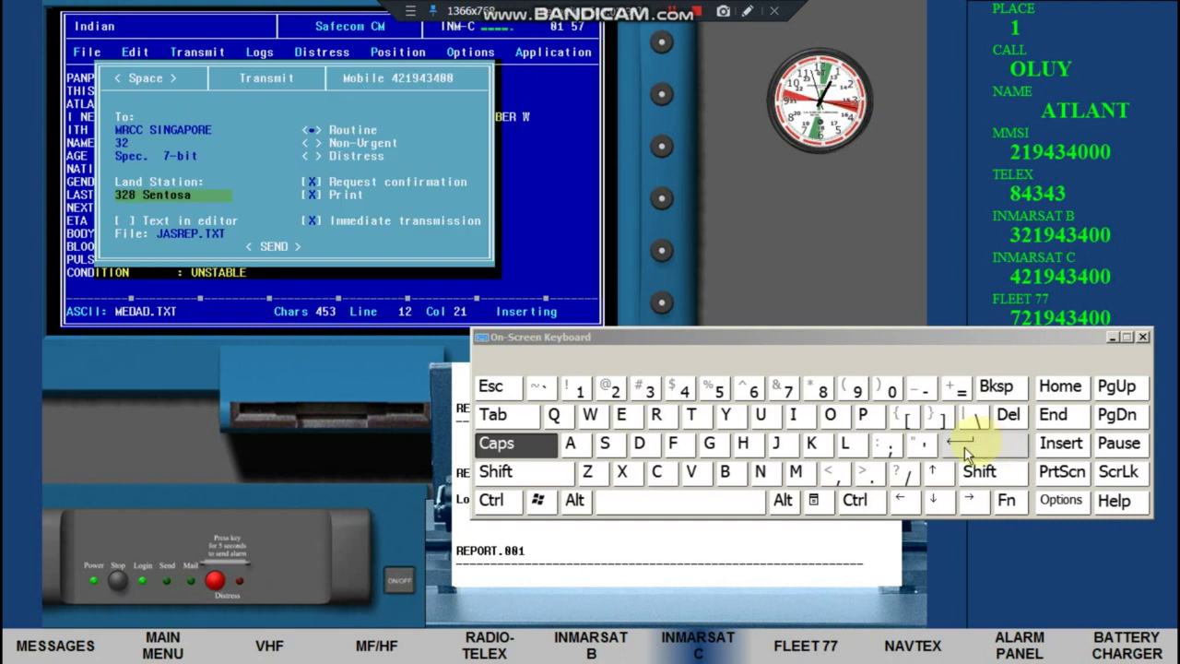
{"action": "left_click", "coordinate": [698, 508]}
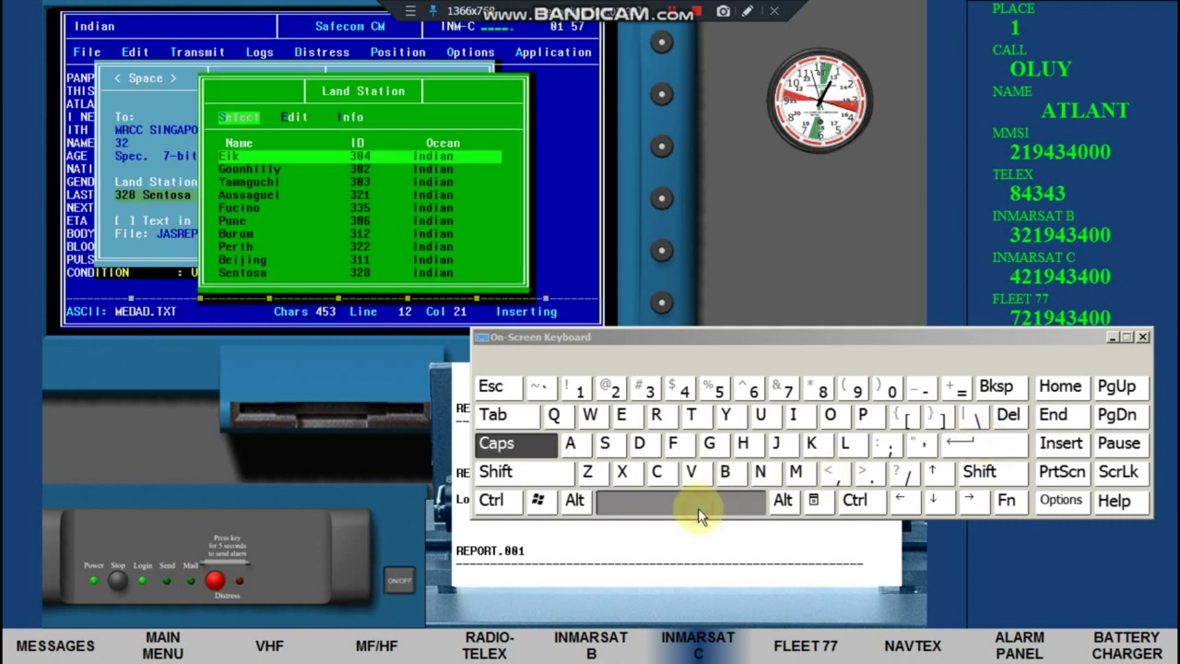
{"action": "left_click", "coordinate": [955, 502]}
{"action": "left_click", "coordinate": [954, 502]}
{"action": "left_click", "coordinate": [954, 503]}
{"action": "left_click", "coordinate": [954, 502]}
{"action": "left_click", "coordinate": [954, 502]}
{"action": "left_click", "coordinate": [954, 503]}
{"action": "left_click", "coordinate": [954, 503]}
{"action": "left_click", "coordinate": [955, 503]}
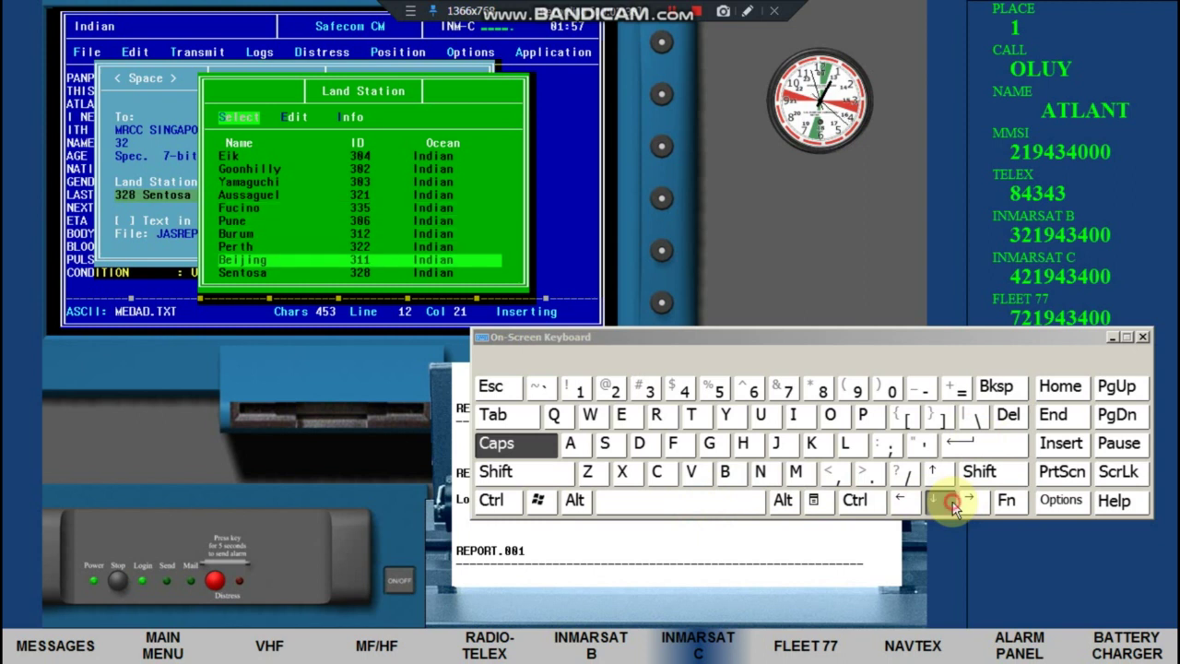
{"action": "left_click", "coordinate": [955, 503]}
{"action": "left_click", "coordinate": [970, 445]}
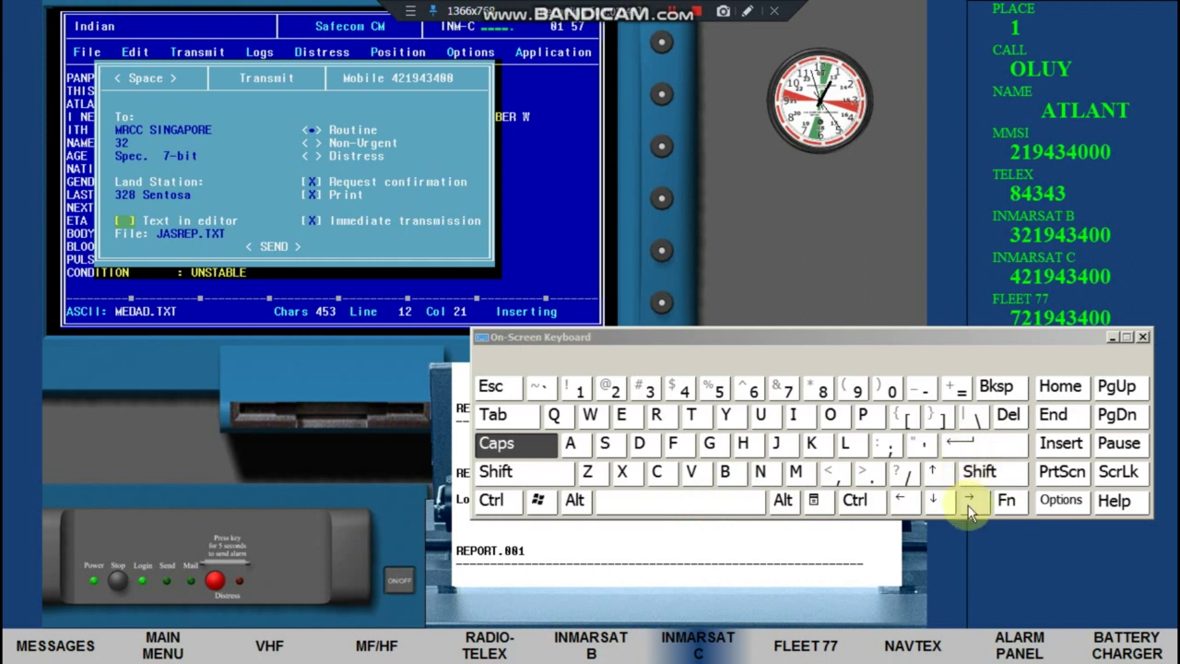
Swap the transmit File from JASREP.TXT to MEDAD.TXT using the Select file list
{"action": "left_click", "coordinate": [933, 500]}
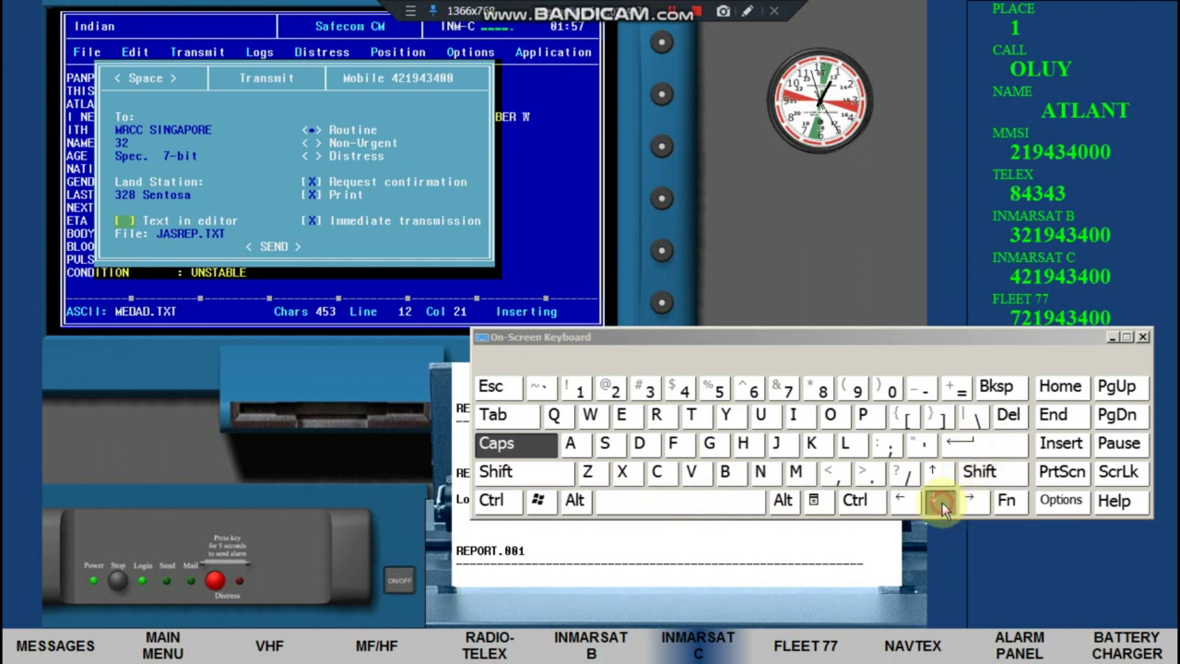
{"action": "left_click", "coordinate": [710, 501]}
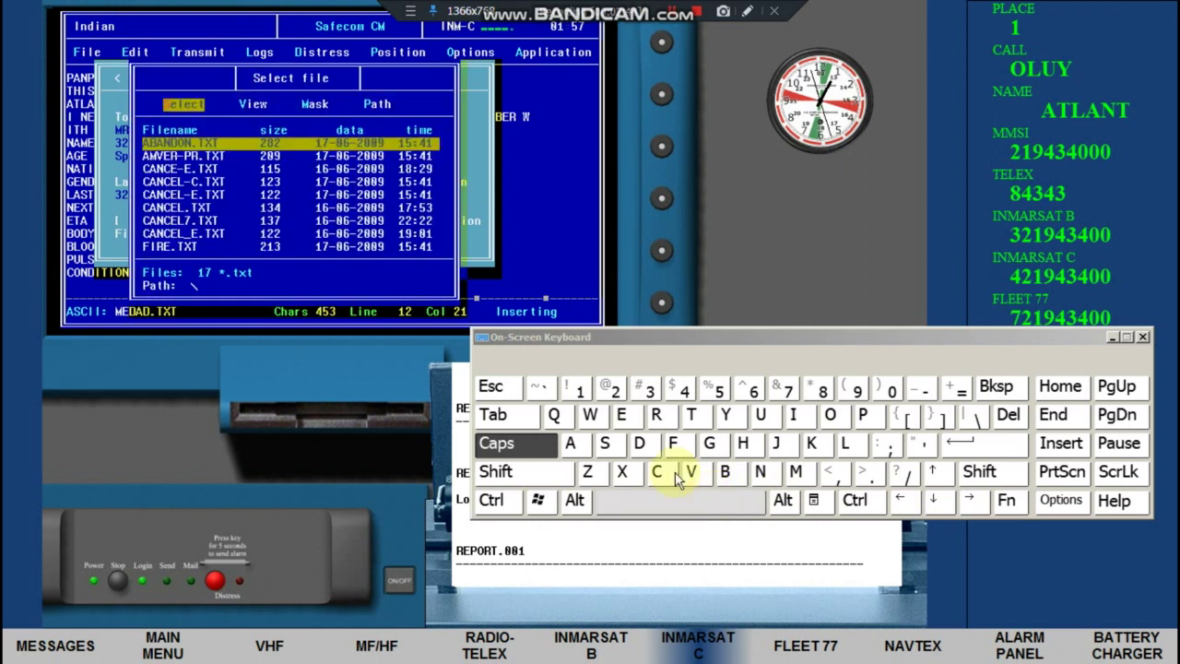
{"action": "left_click", "coordinate": [945, 501]}
{"action": "left_click", "coordinate": [945, 501]}
{"action": "left_click", "coordinate": [945, 500]}
{"action": "left_click", "coordinate": [945, 501]}
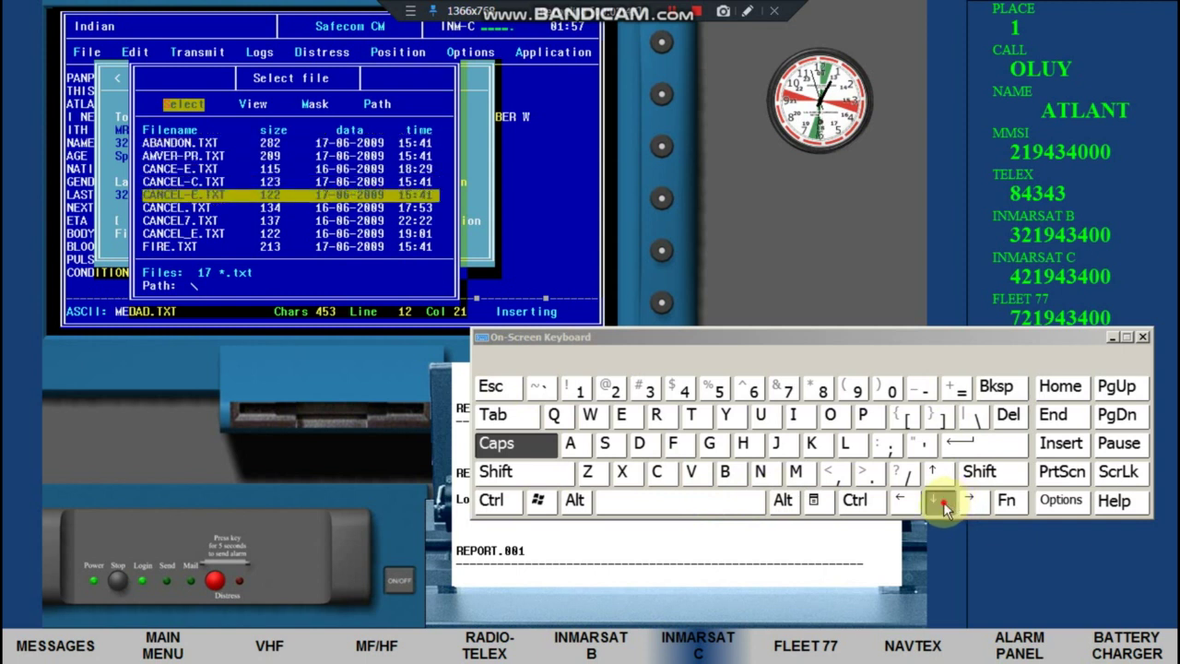
{"action": "left_click", "coordinate": [945, 503]}
{"action": "left_click", "coordinate": [945, 505]}
{"action": "left_click", "coordinate": [943, 502]}
{"action": "left_click", "coordinate": [943, 501]}
{"action": "left_click", "coordinate": [943, 502]}
{"action": "left_click", "coordinate": [944, 501]}
{"action": "left_click", "coordinate": [944, 502]}
{"action": "left_click", "coordinate": [943, 502]}
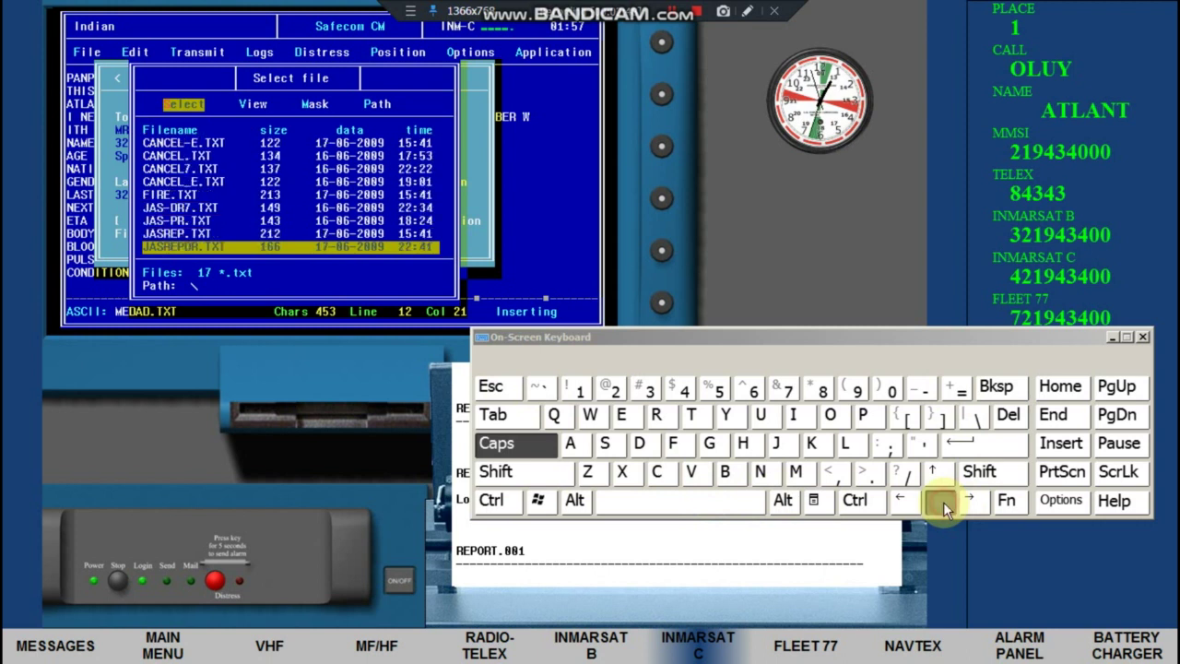
{"action": "left_click", "coordinate": [944, 502]}
{"action": "left_click", "coordinate": [944, 502]}
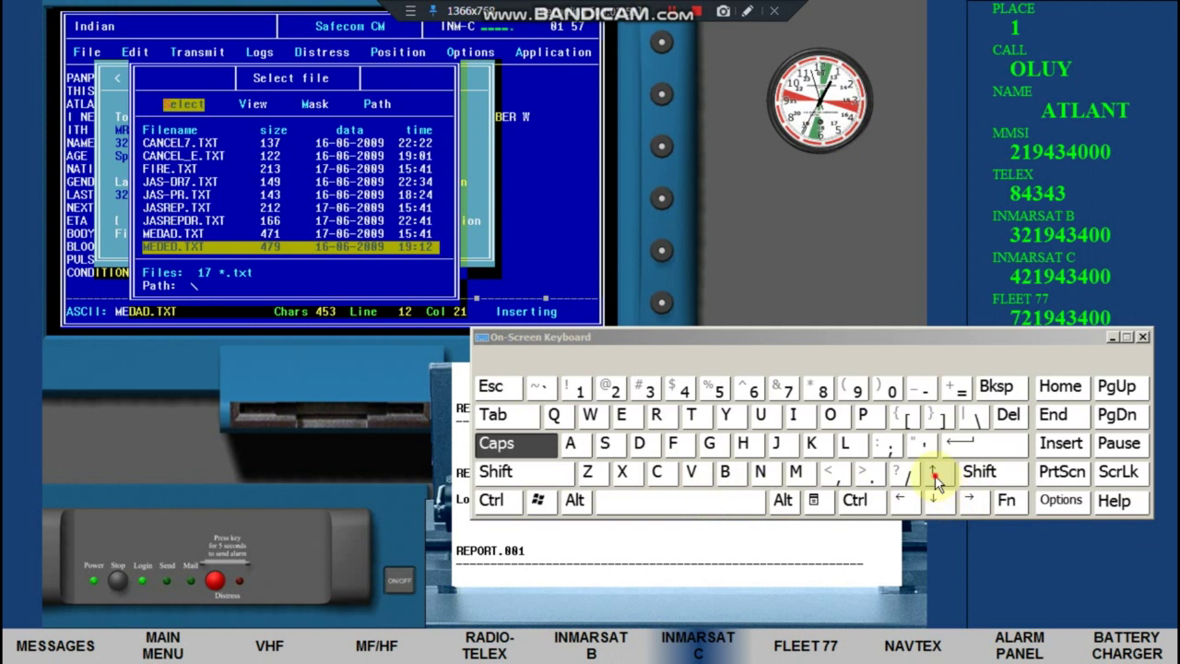
{"action": "left_click", "coordinate": [937, 478]}
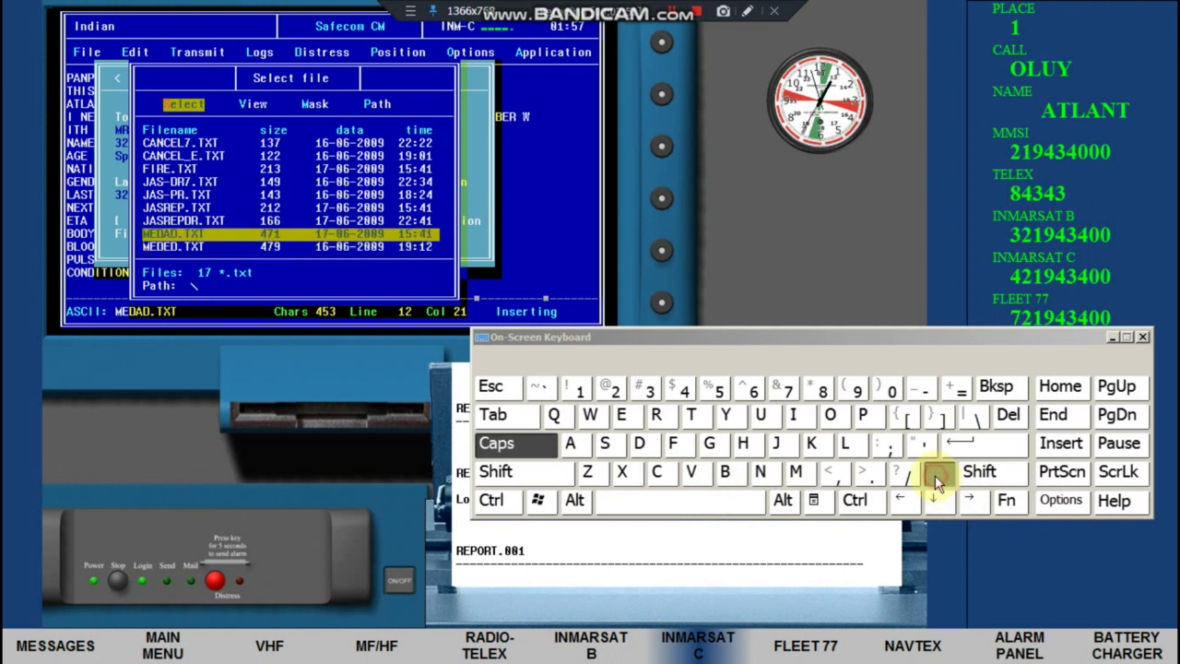
{"action": "left_click", "coordinate": [986, 440]}
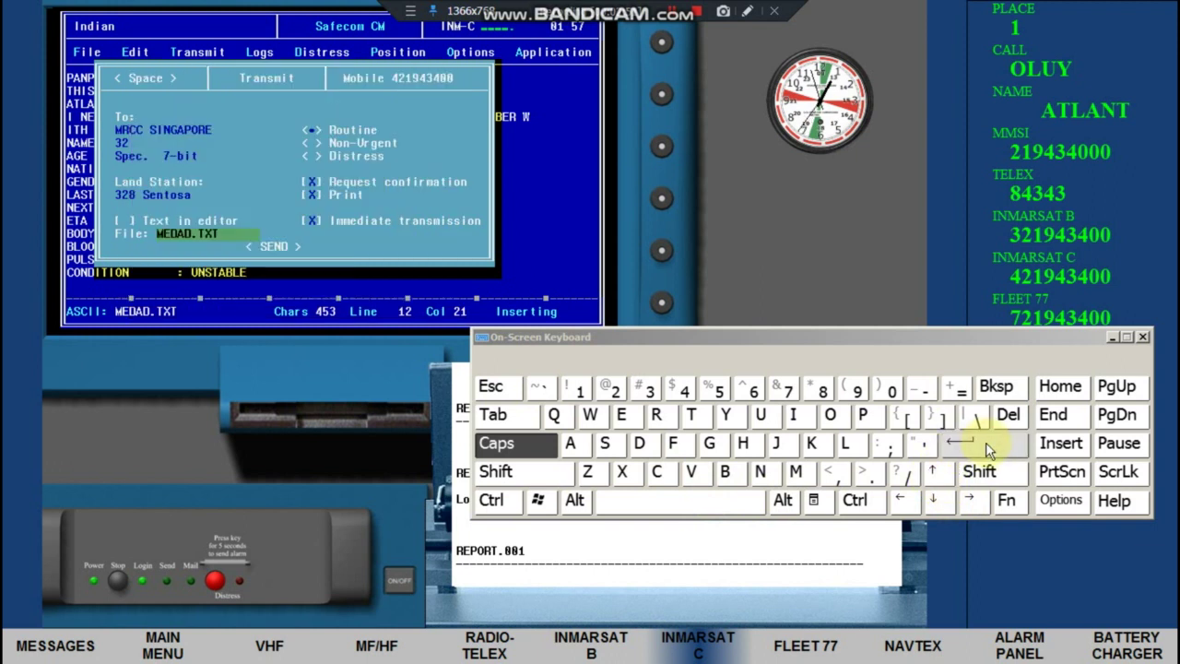
Send MEDAD.TXT to MRCC SINGAPORE and hide the keyboard to view the OUT.001 printout
{"action": "left_click", "coordinate": [931, 501]}
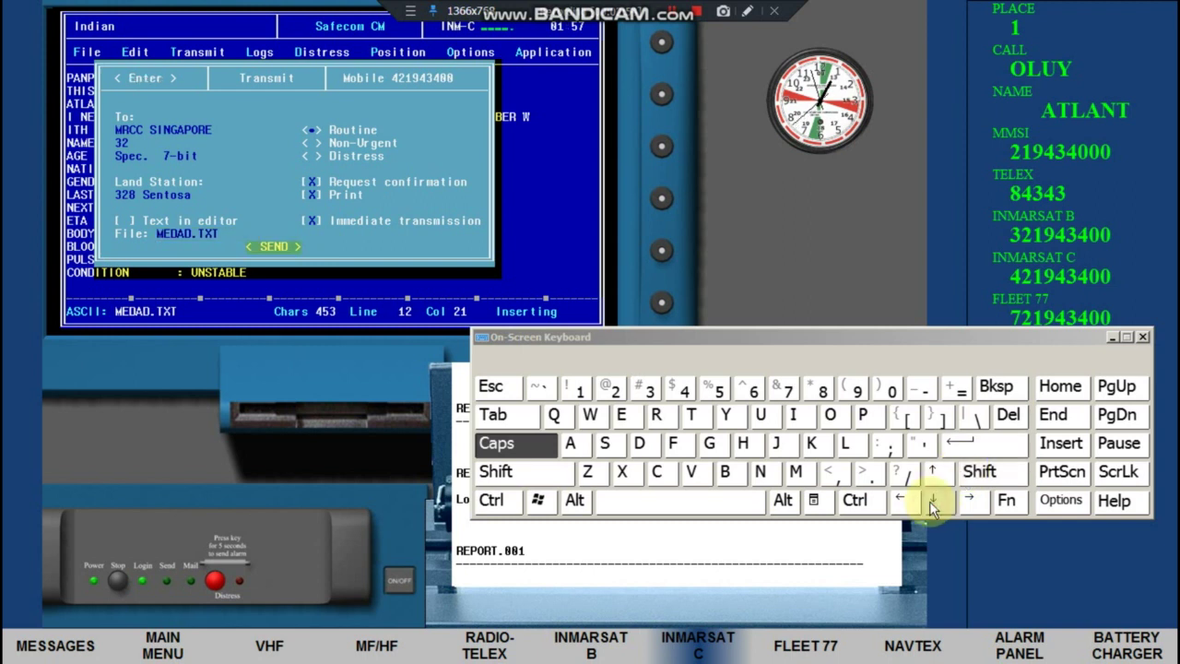
{"action": "left_click", "coordinate": [986, 446]}
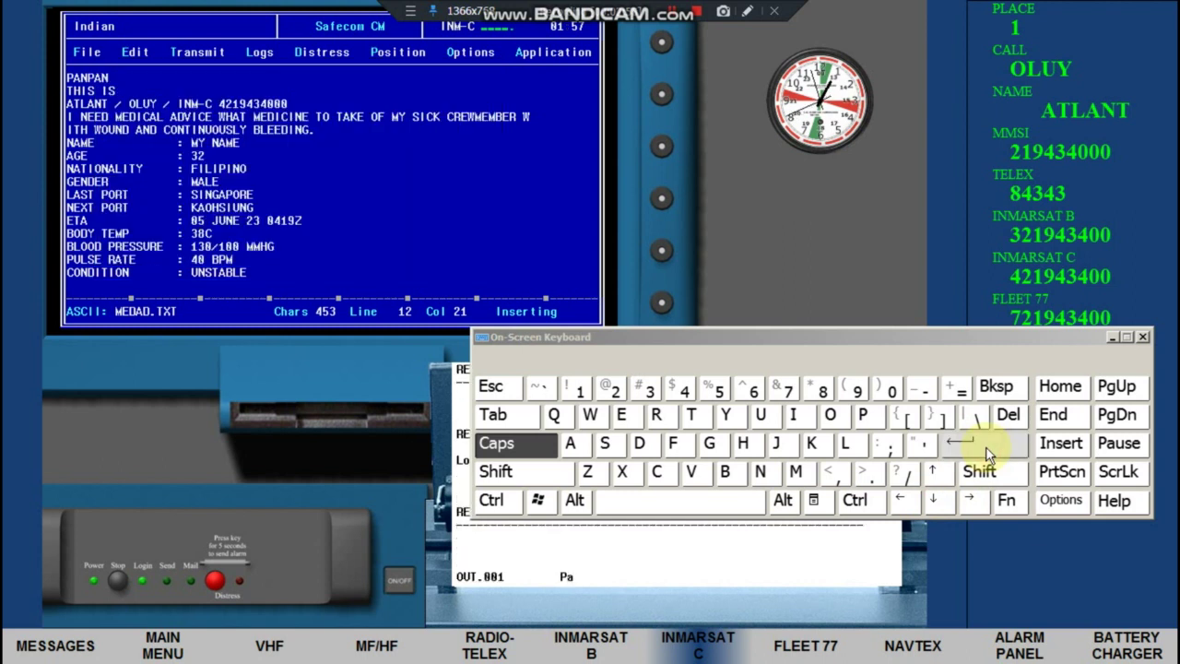
{"action": "left_click", "coordinate": [1113, 336]}
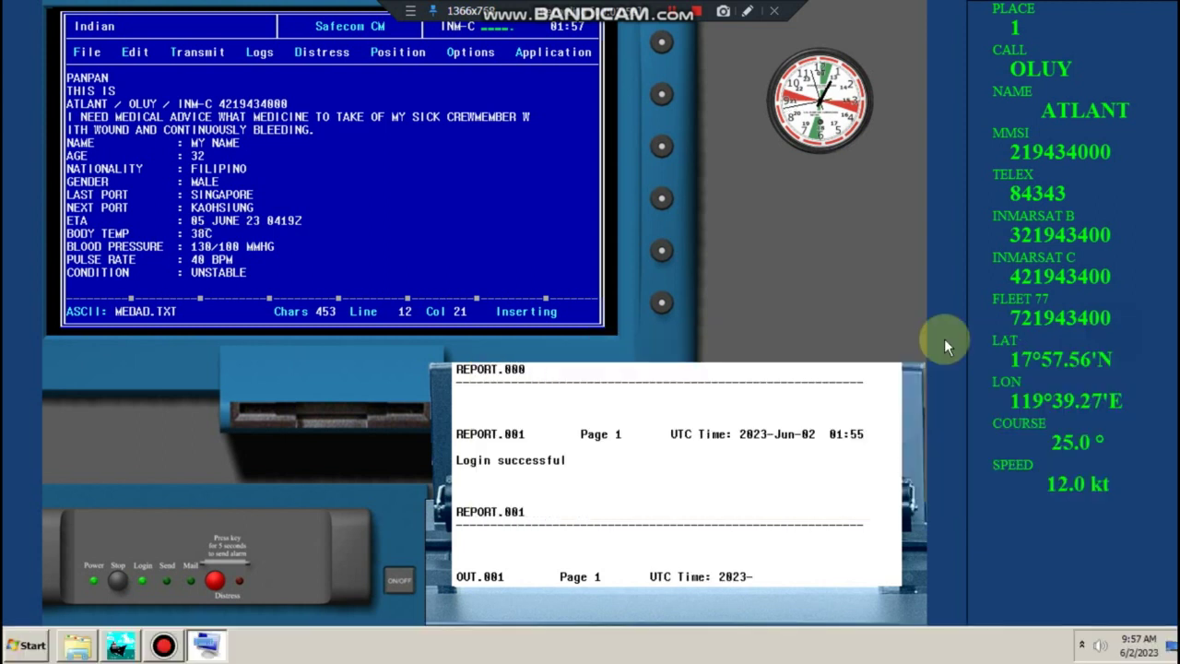
{"action": "left_click", "coordinate": [945, 338]}
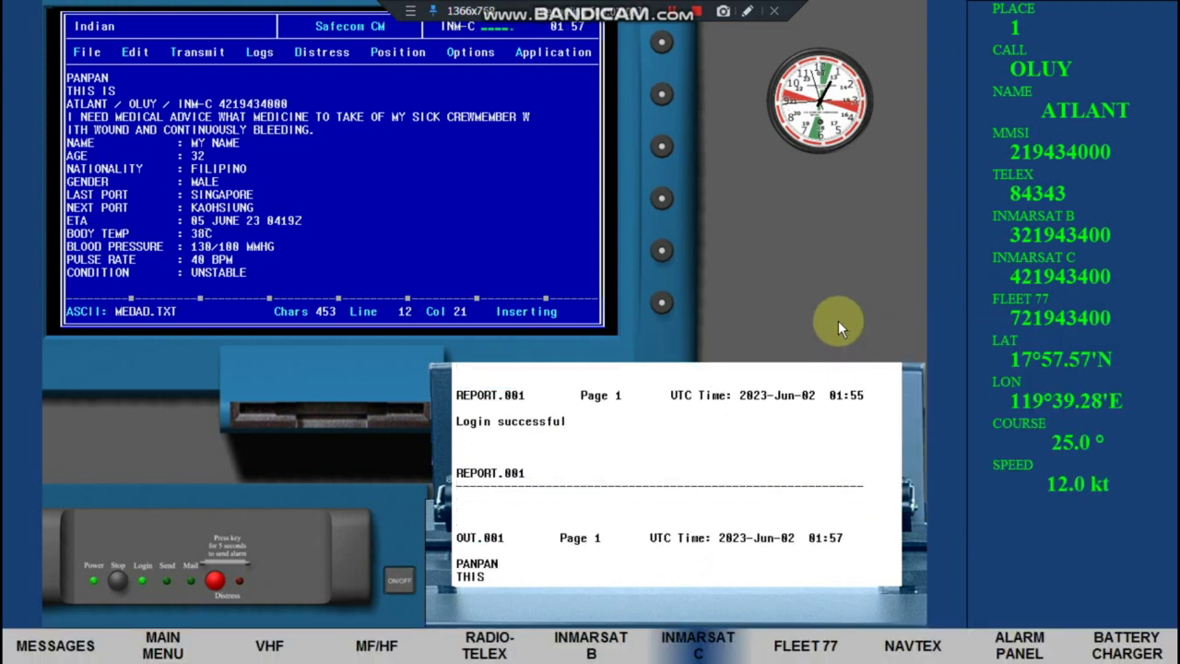